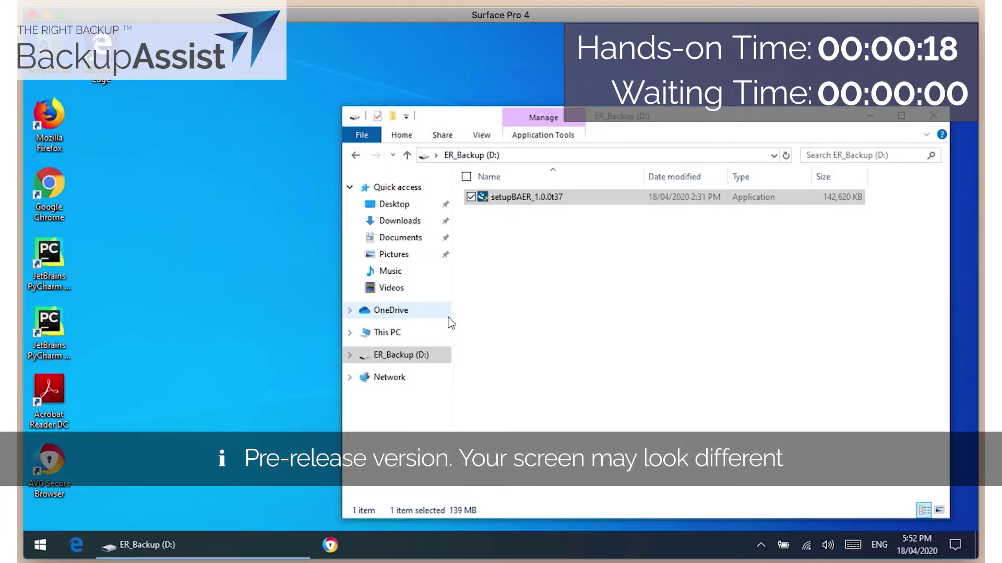
Step: Install BackupAssist ER to the default destination folder, accepting the license agreement, and finish the installation wizard
click(571, 395)
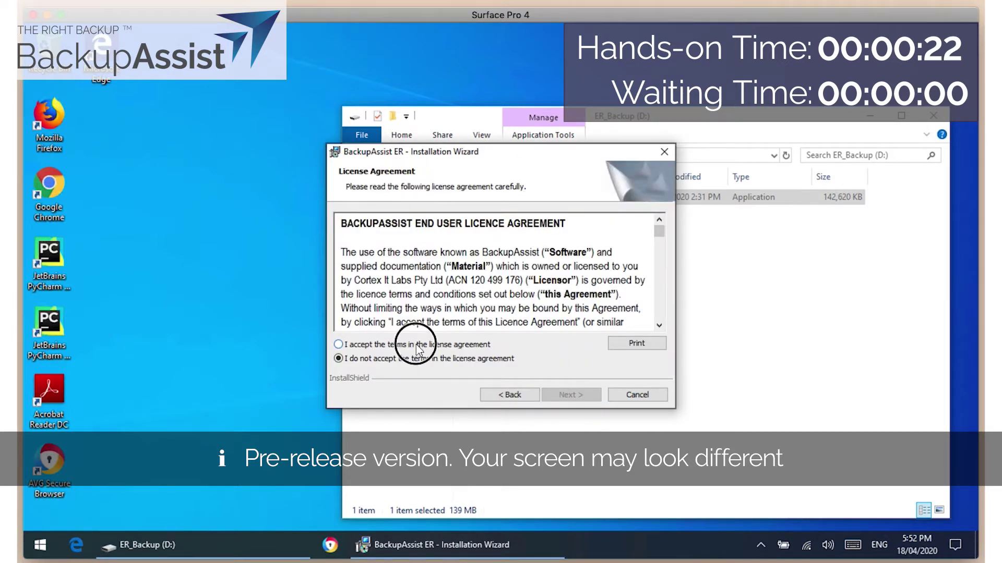
click(422, 346)
click(565, 398)
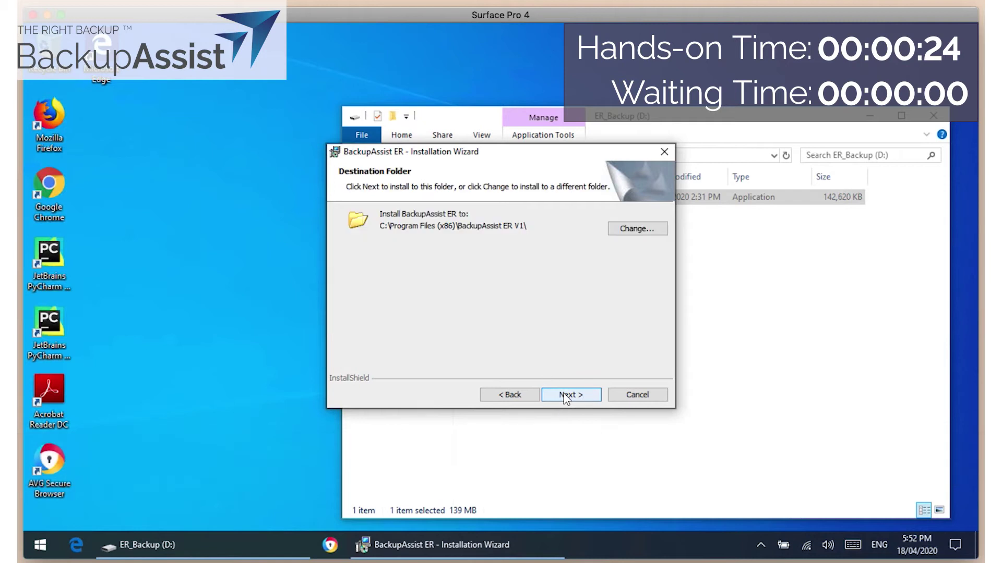
click(565, 398)
click(565, 398)
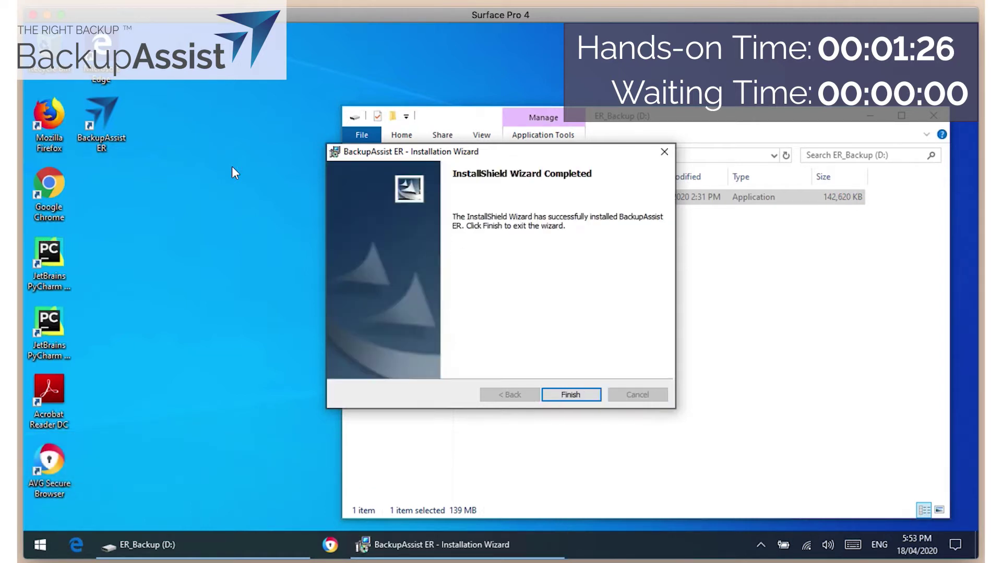
click(582, 394)
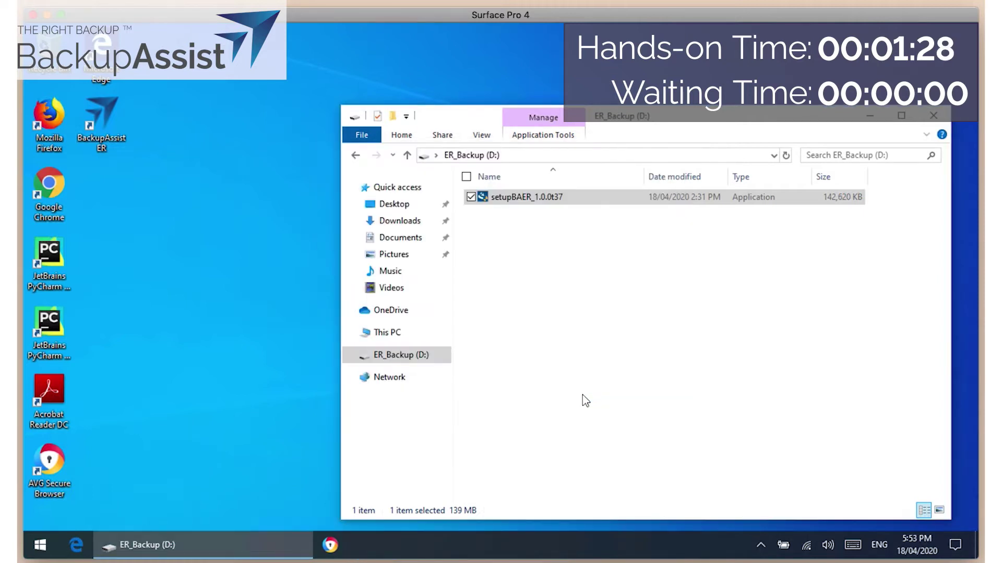
Step: Launch BackupAssist ER from the desktop and skip the buy or evaluate choice for now
double_click(96, 109)
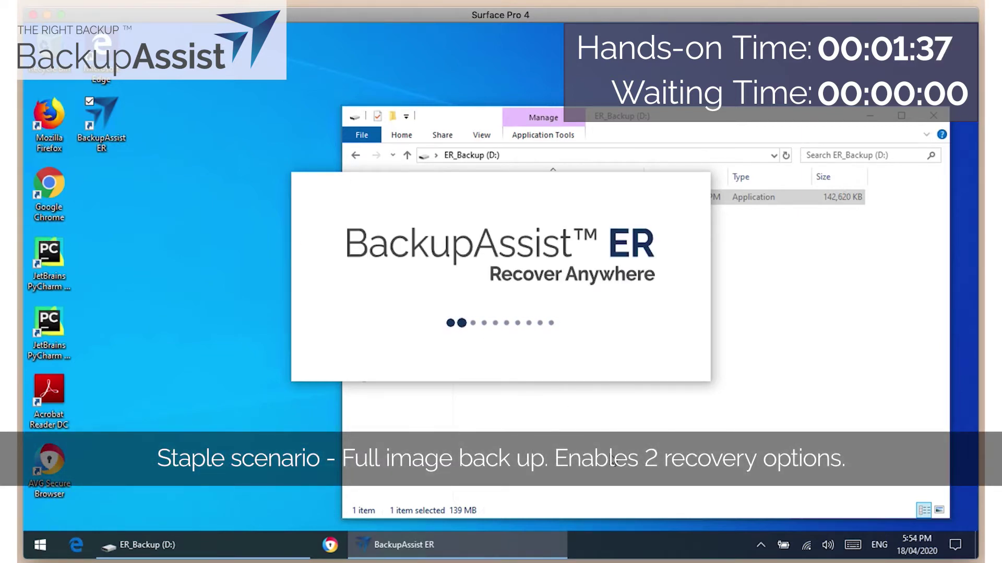
click(438, 392)
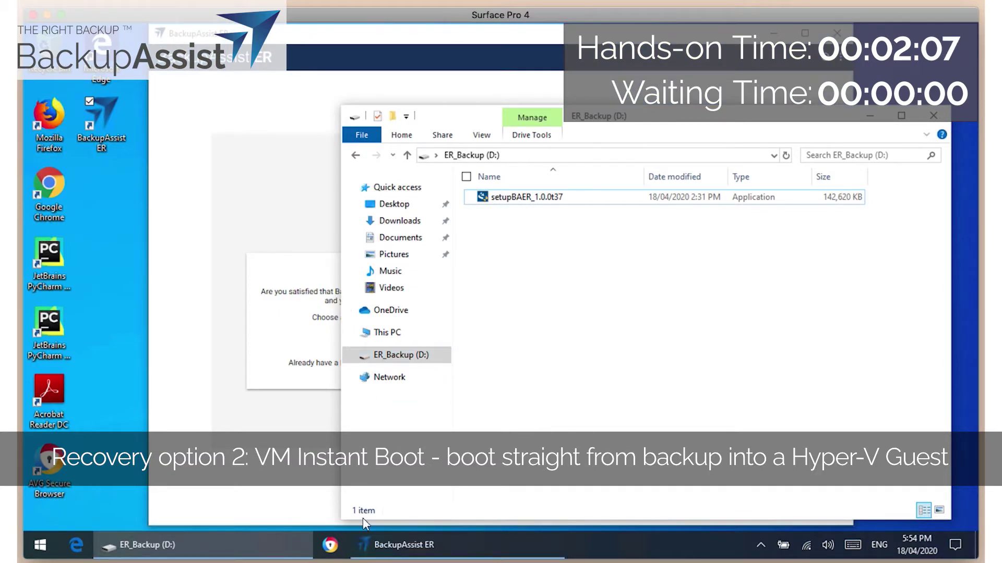
click(430, 553)
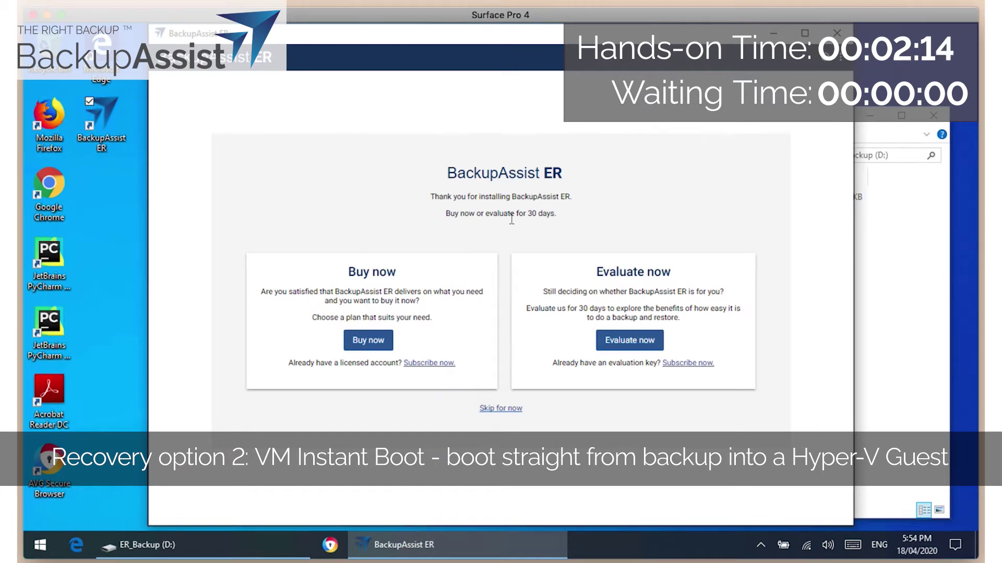
click(505, 409)
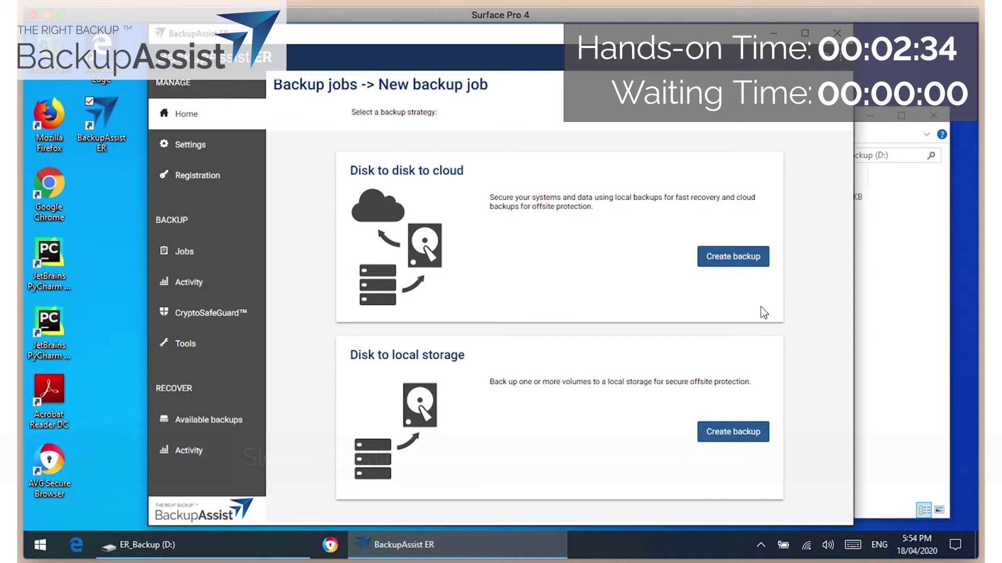
Step: Create a Disk to disk to cloud backup job named "ER Challenge - " followed by the owner's capitalized first name
click(742, 266)
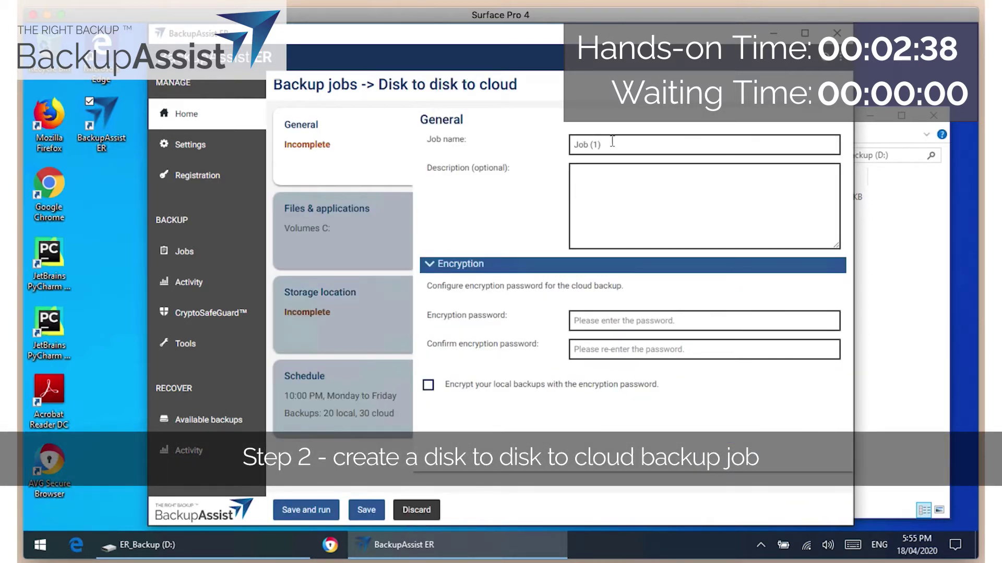
drag(614, 142, 459, 151)
text(ER )
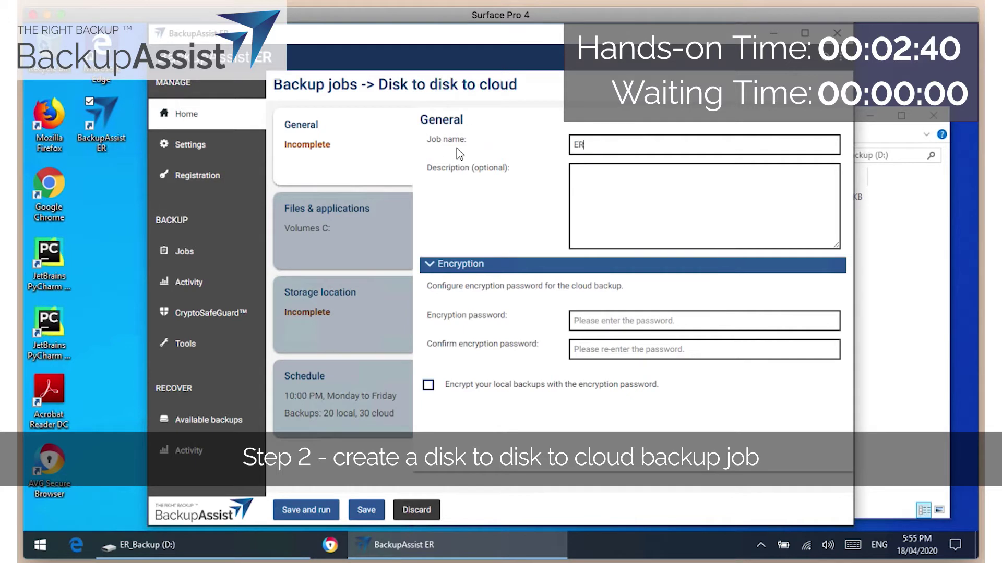
text(Challenge - linus)
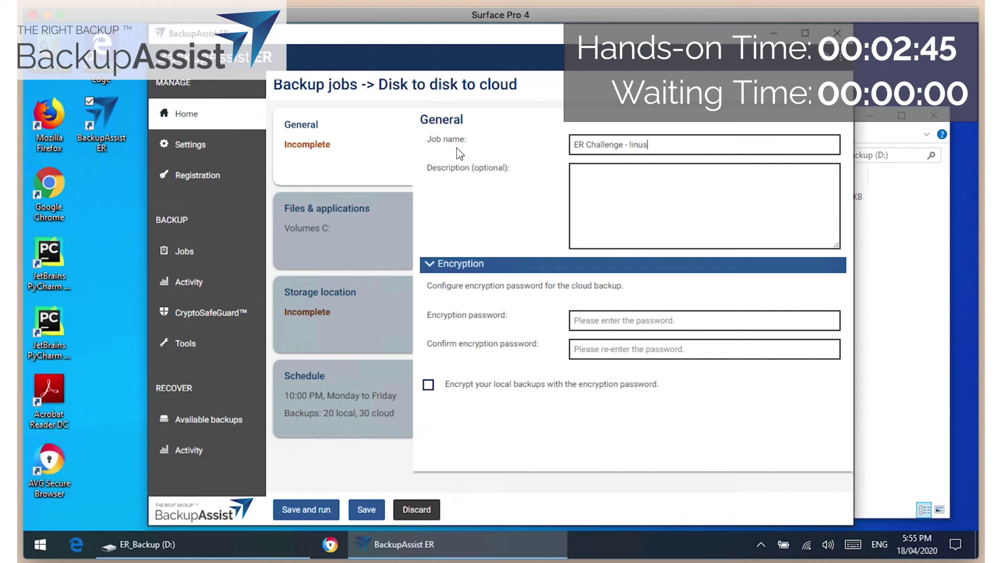
key(shift+Tab)
key(ctrl+Left)
key(Delete)
text(L)
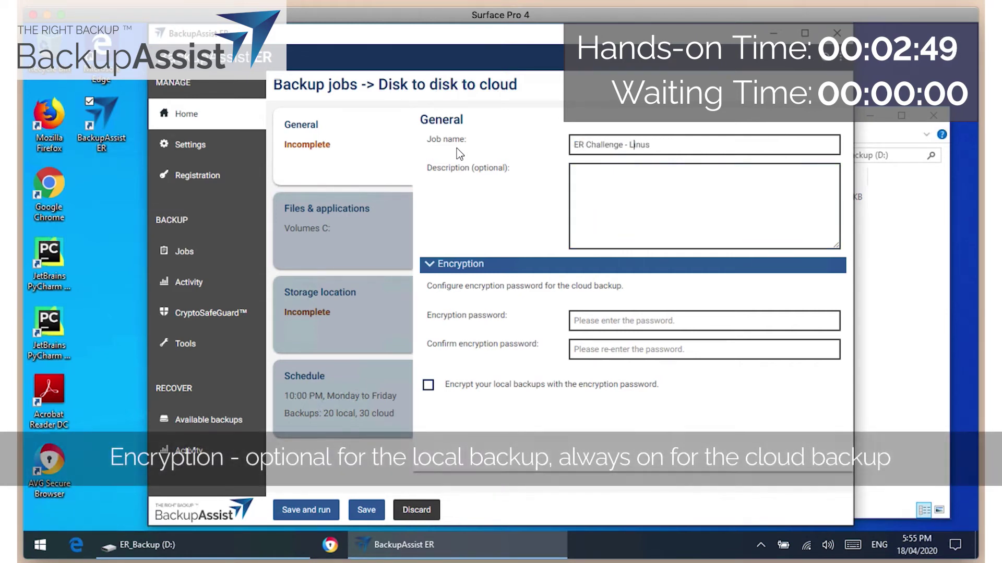
Step: Enter and confirm the encryption password for the job's cloud backup
click(599, 321)
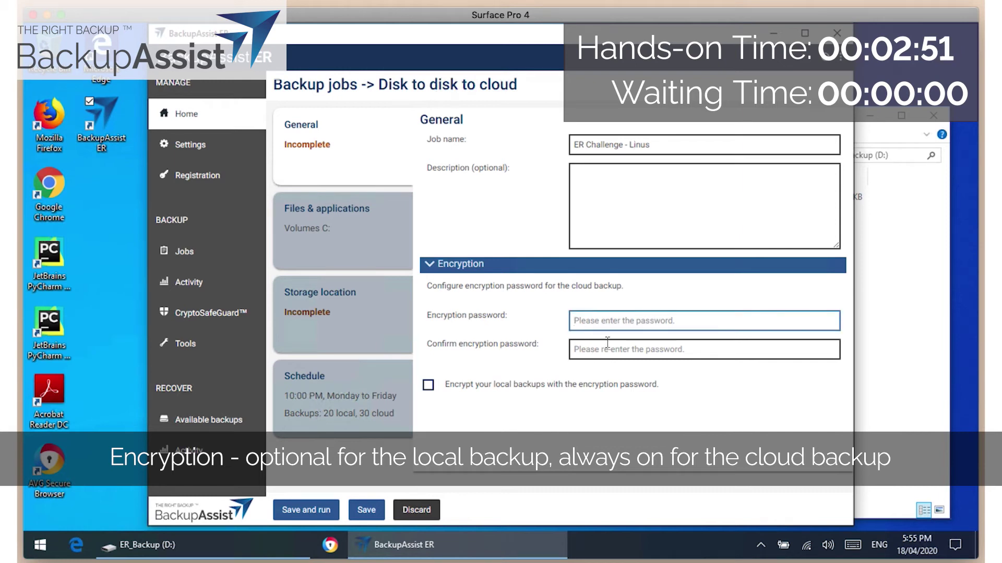
text(•••••••••)
key(Tab)
text(•••••••)
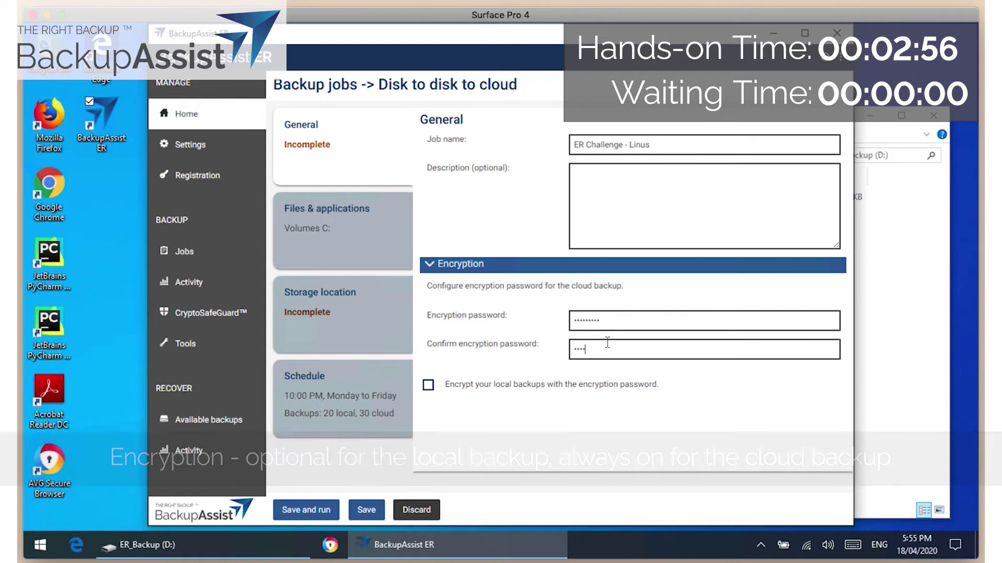
text(••)
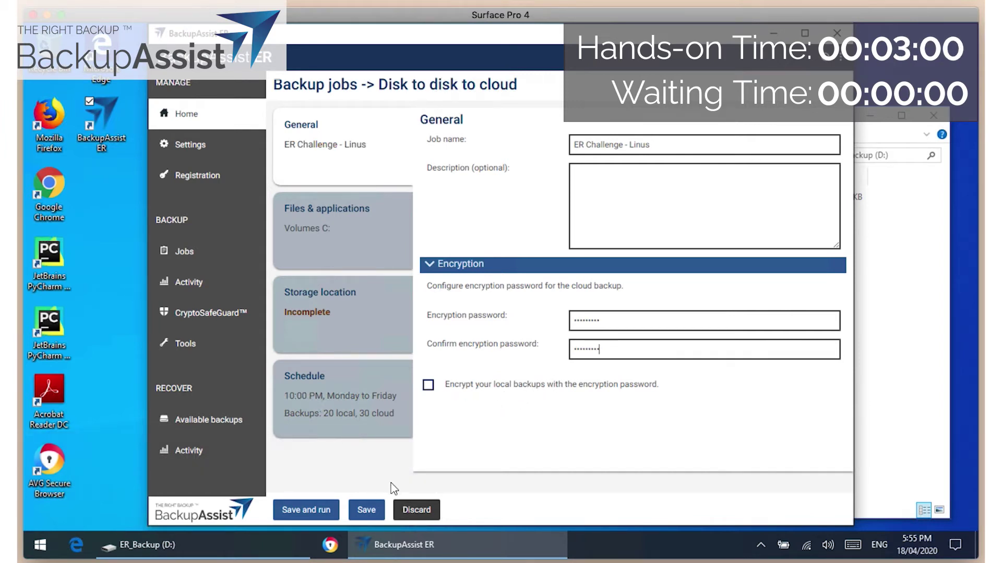
Step: Review the volumes selected for backup, set storage location 1's backup disk to D:\ and check that disk
click(344, 251)
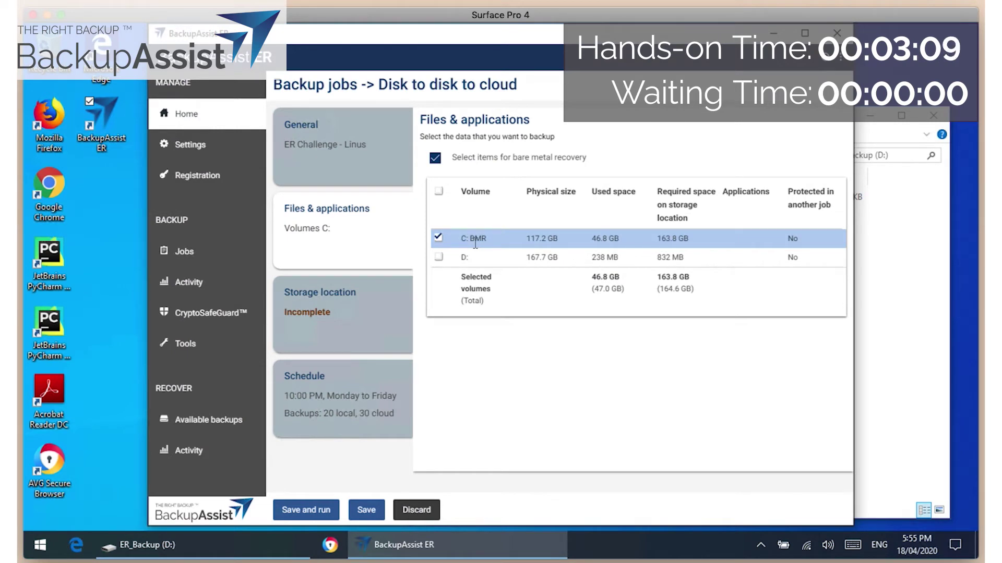
click(361, 325)
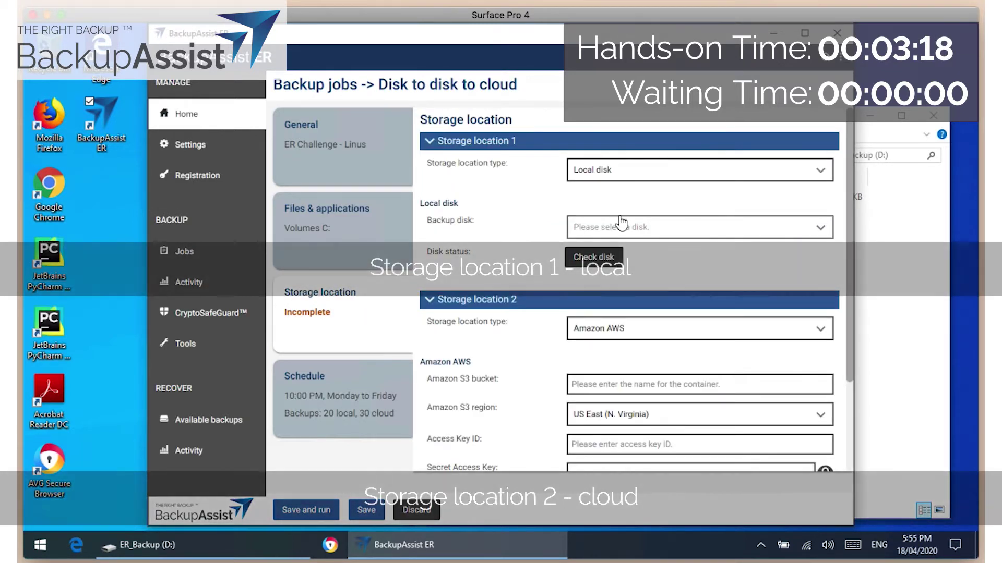
click(609, 226)
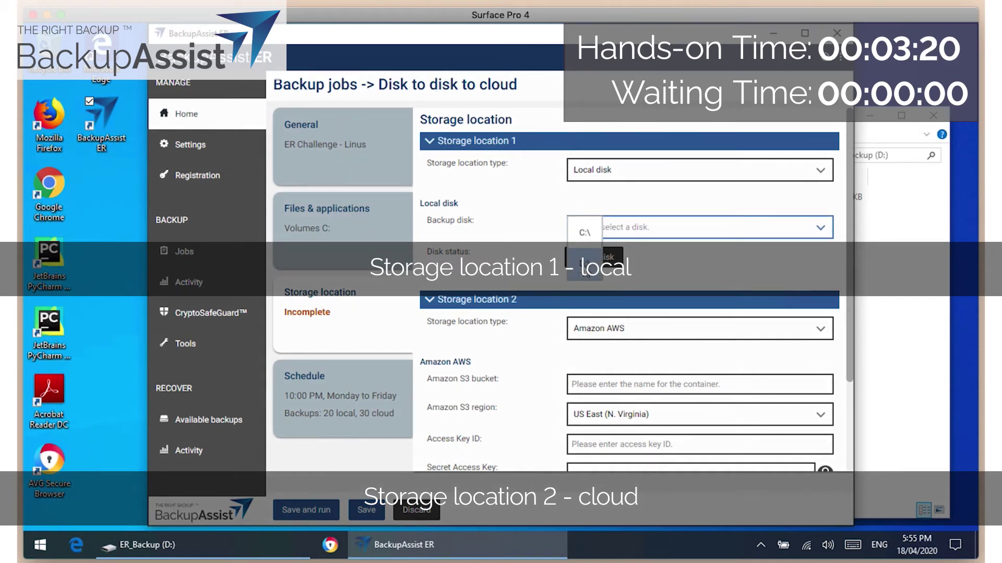
click(585, 271)
click(592, 258)
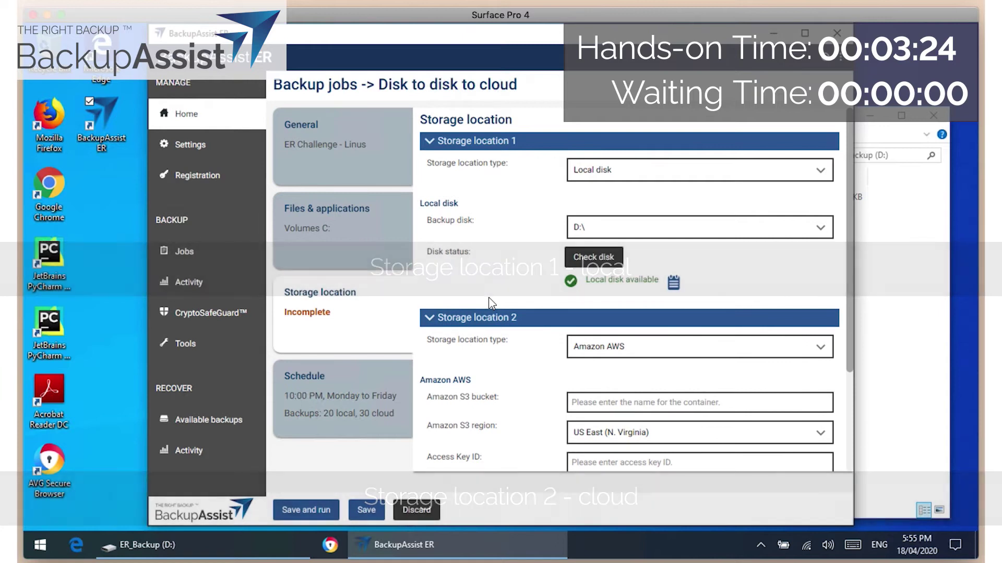
Step: Set storage location 2 to Microsoft Azure, with a container named after the owner's first name followed by "-er-challenge"
scroll(490, 303, down, 3)
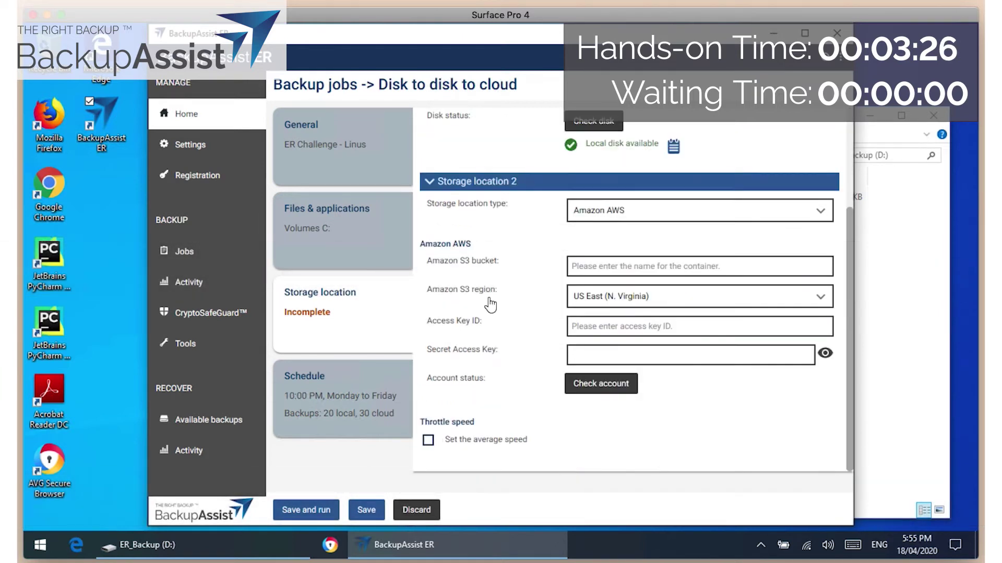
click(626, 208)
click(610, 245)
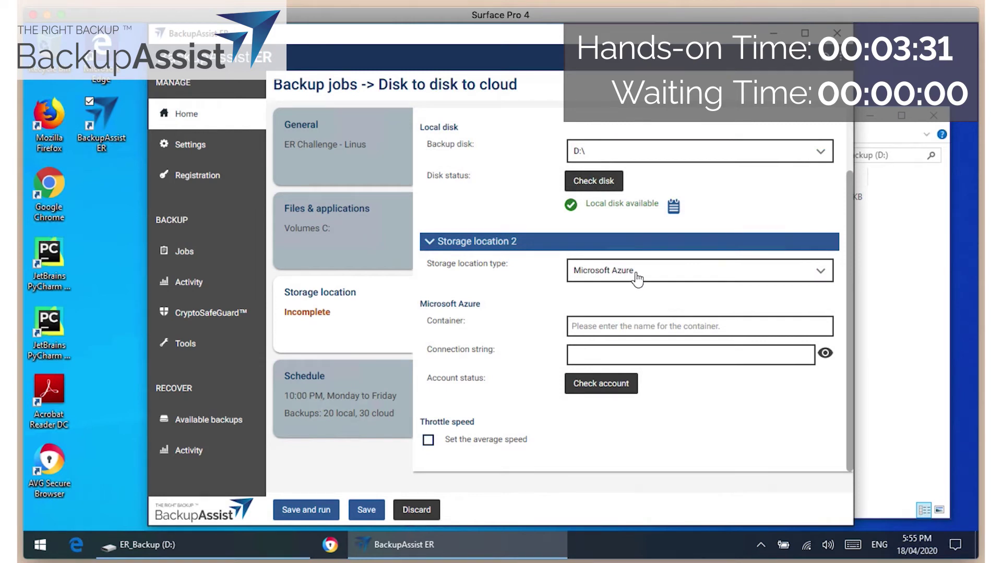
click(607, 325)
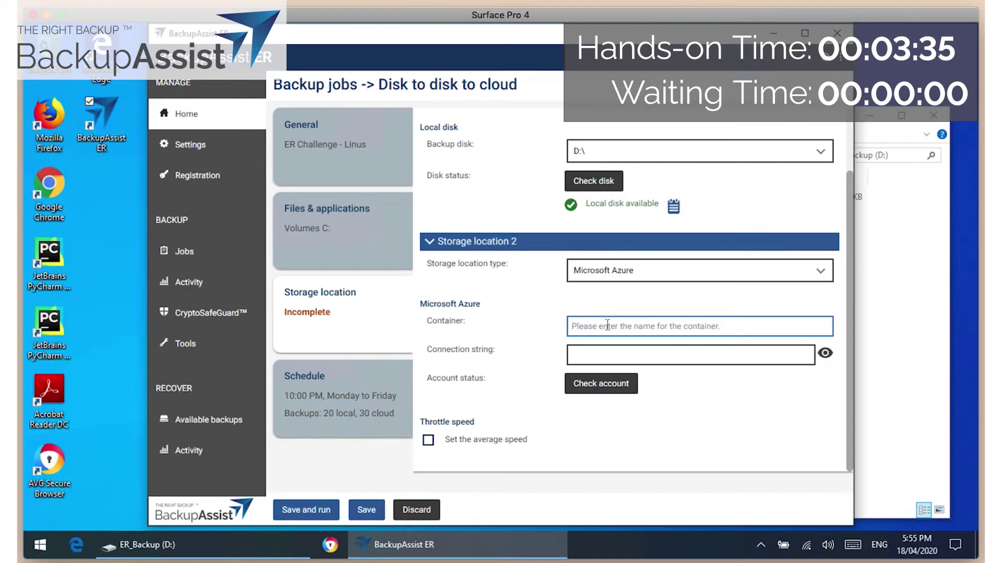
text(linus-er-challenge)
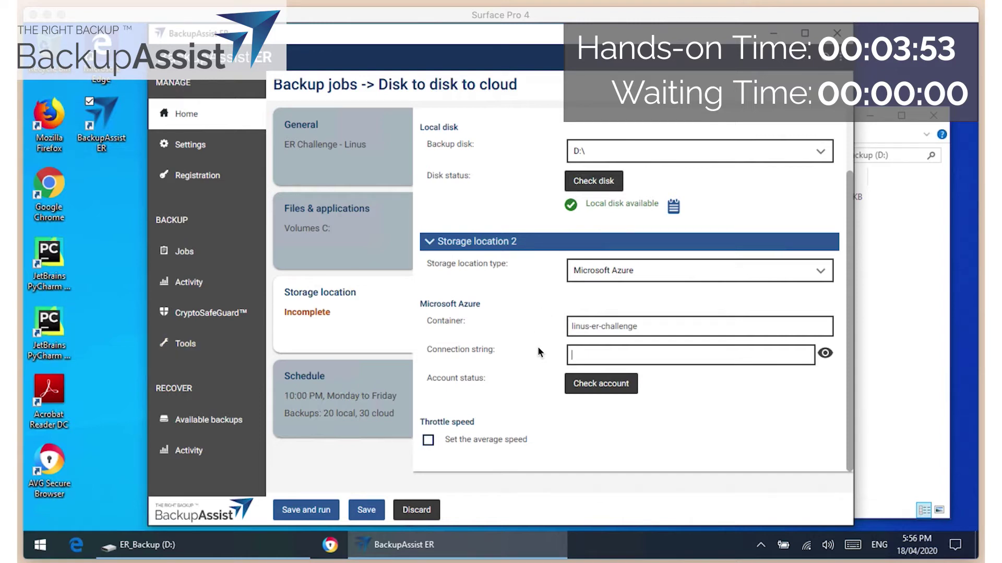
Step: Paste the Azure connection string for storage location 2 and check the account
click(591, 356)
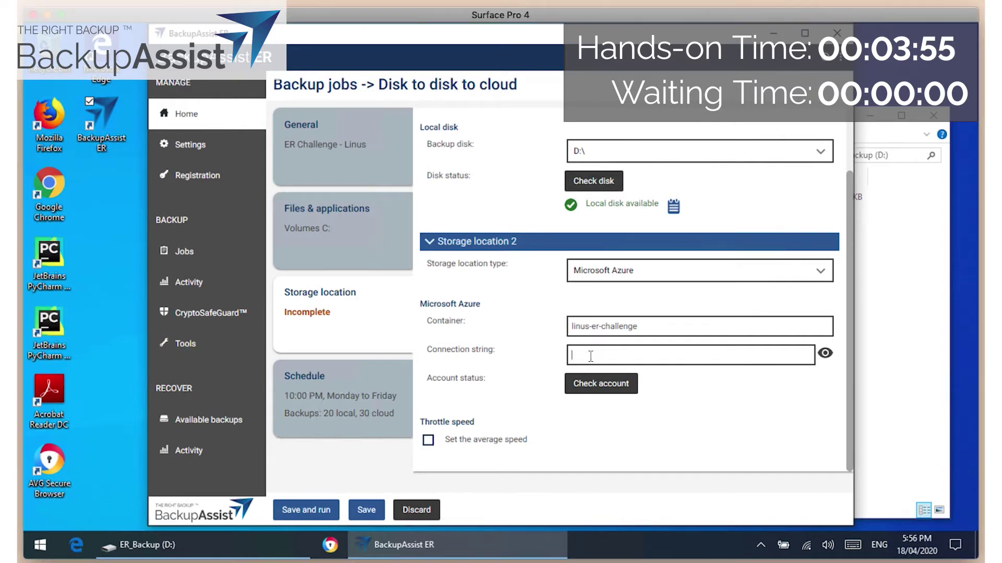
key(ctrl+v)
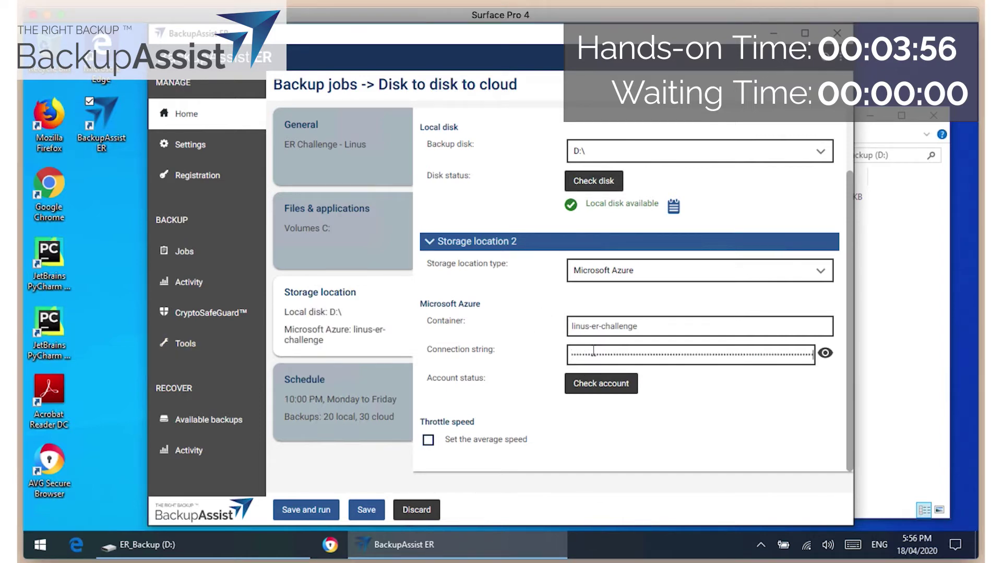
click(595, 388)
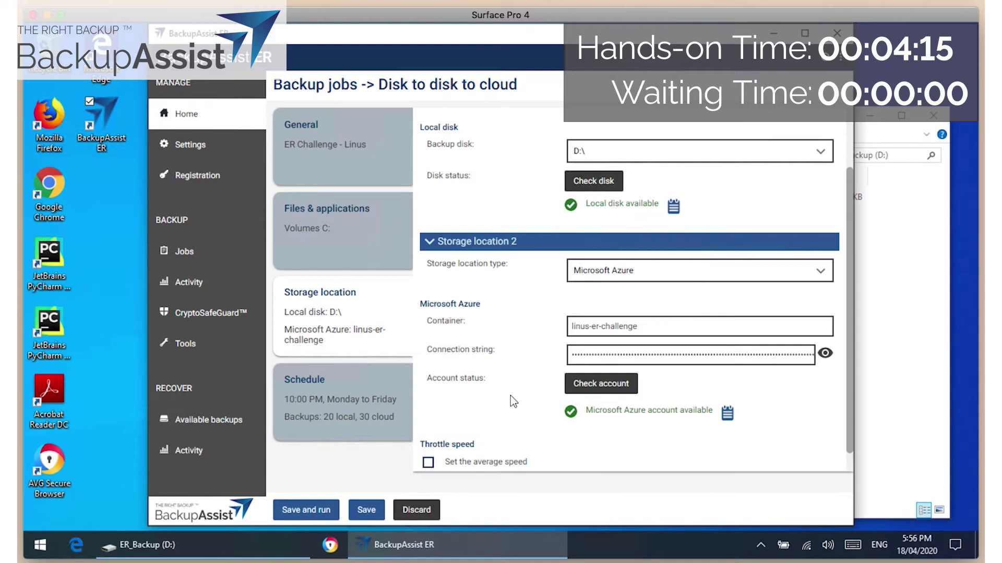
scroll(510, 395, up, 2)
scroll(510, 396, down, 3)
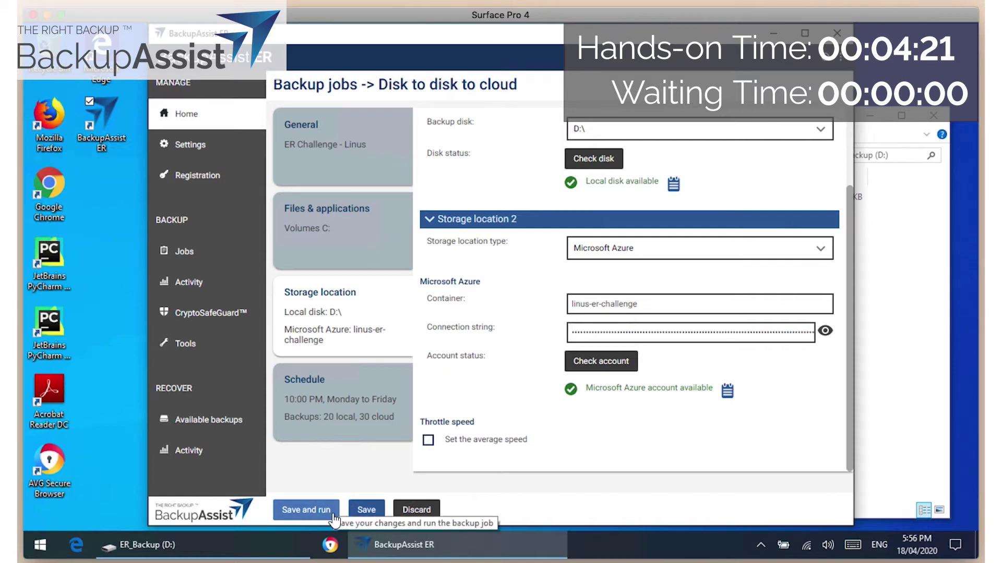
Step: Review the job's backup schedule and its local and Azure retention settings, and save and run the job
click(343, 413)
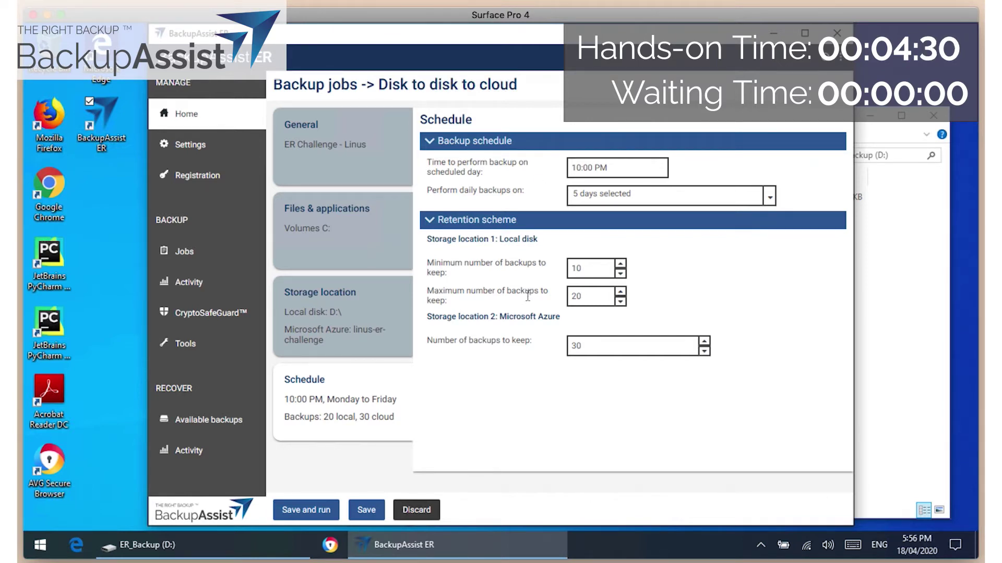
click(591, 267)
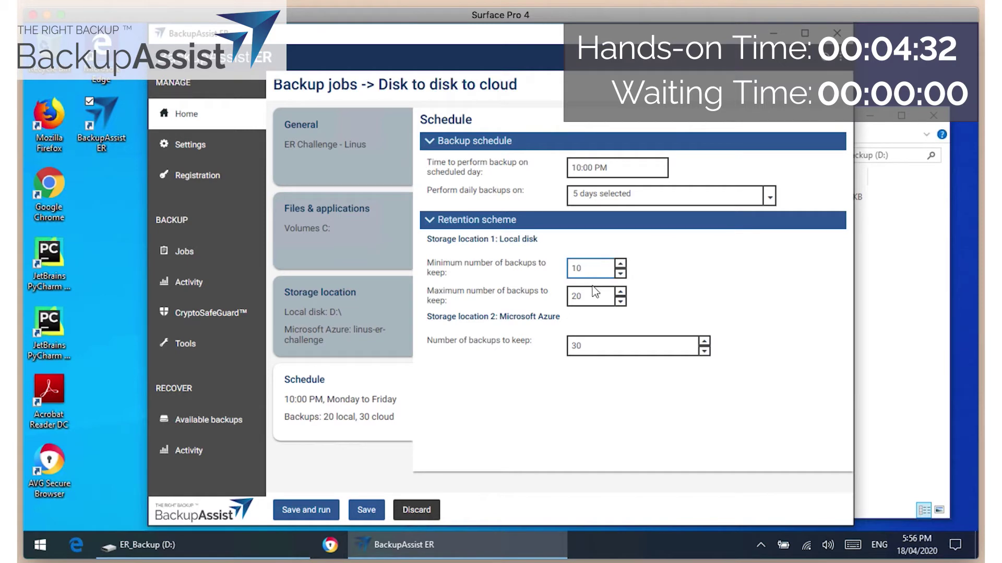
click(594, 295)
click(595, 347)
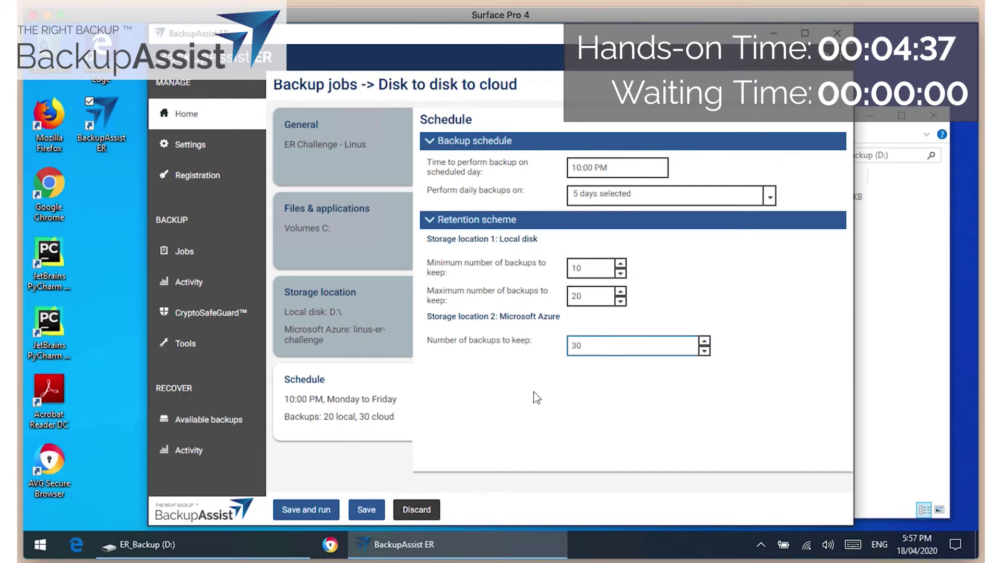
click(324, 511)
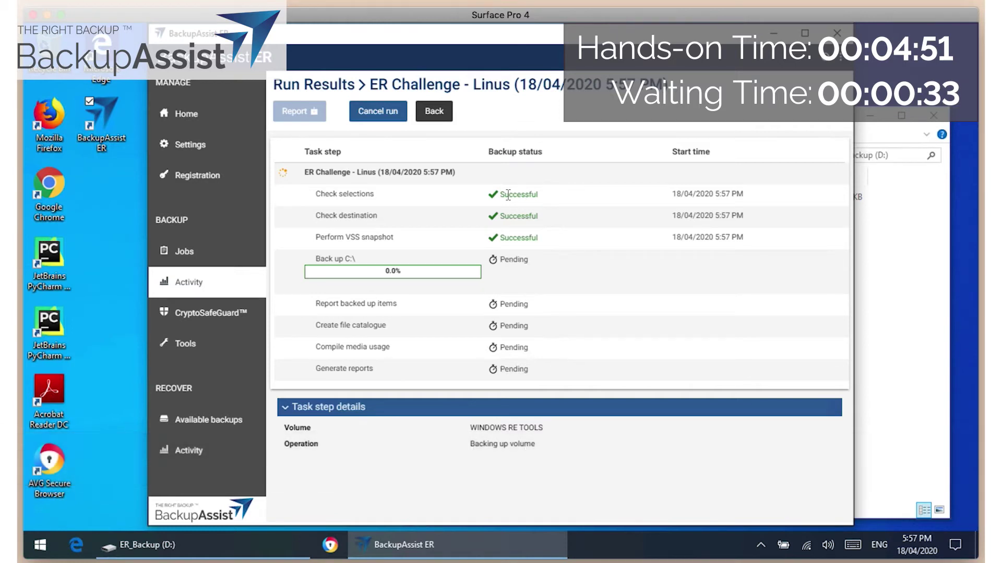
Step: Switch to File Explorer and browse ER_Backup (D:) through BackupAssistBackups, the computer's folder and both nested "1" folders to inspect the backup files
click(901, 318)
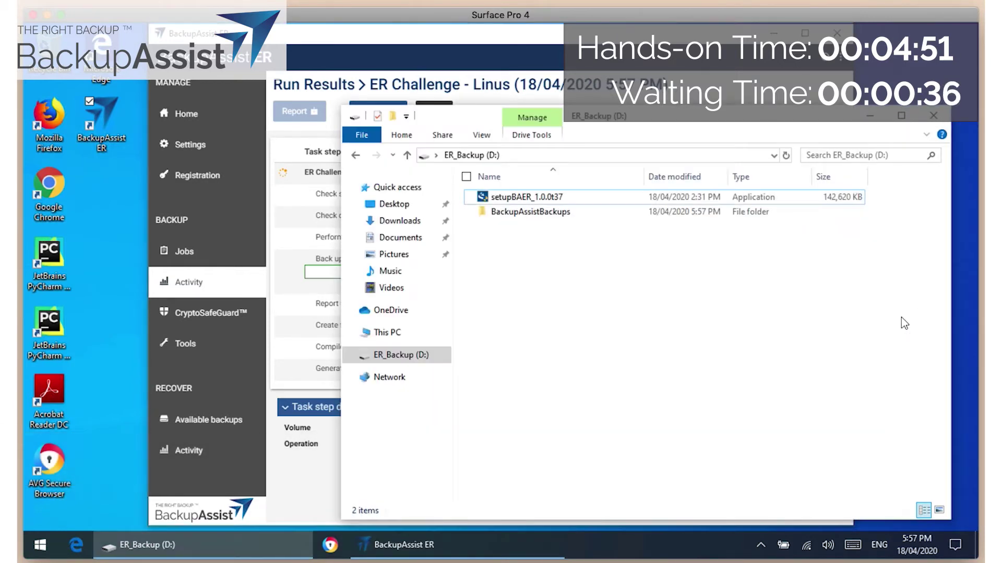
double_click(533, 212)
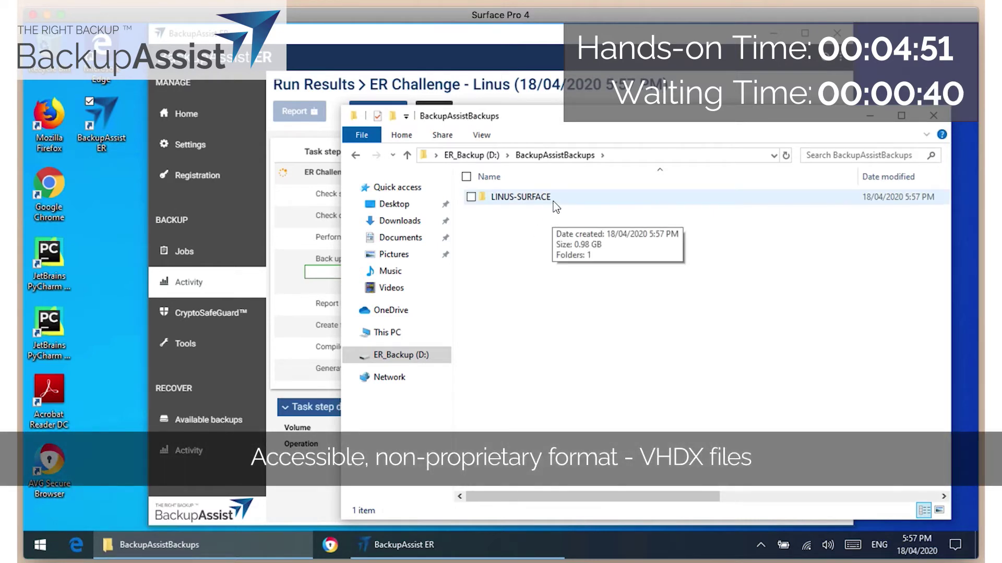
double_click(554, 203)
click(553, 202)
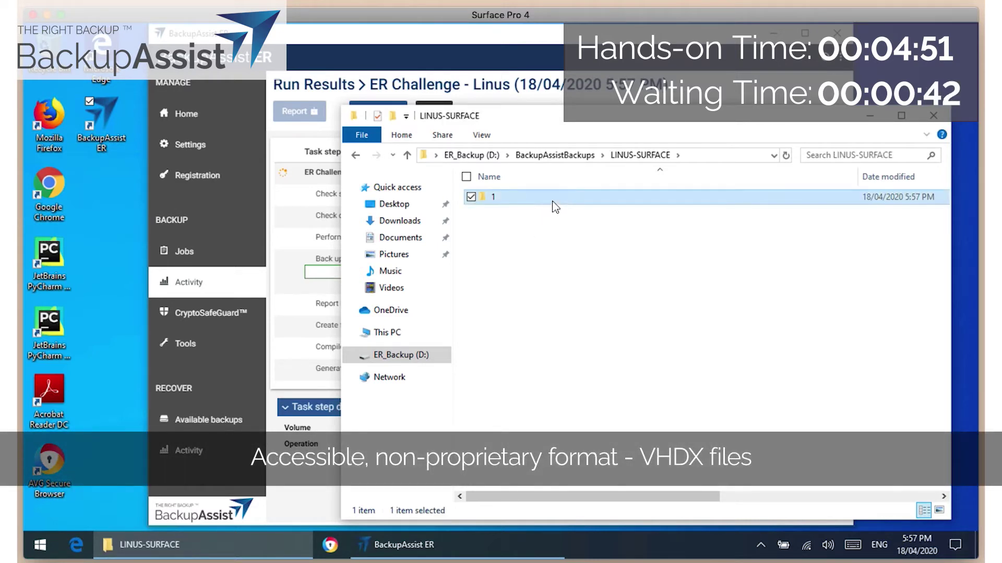
double_click(555, 207)
double_click(502, 201)
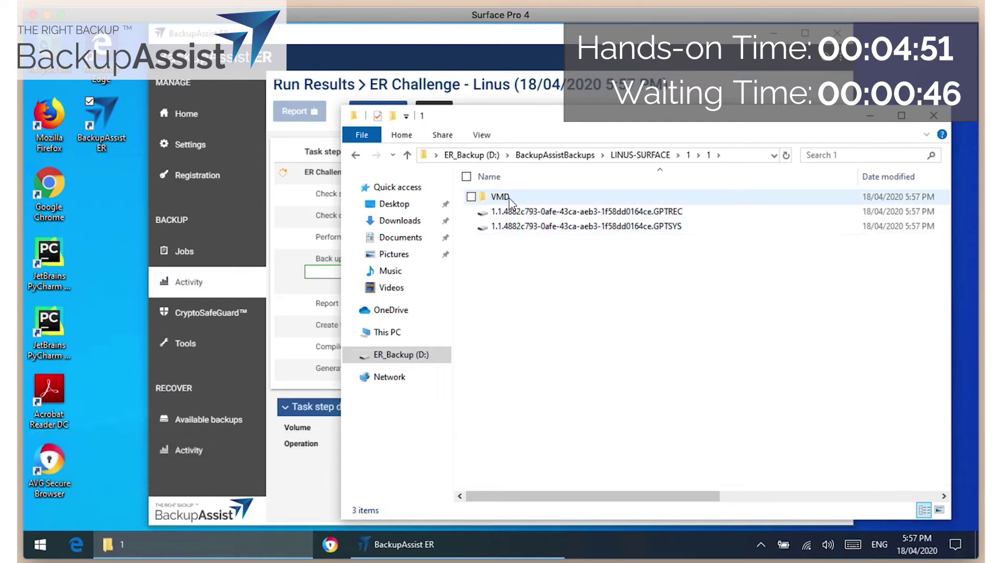
Step: Check the types and sizes of the backup files in the innermost "1" folder, and return to the root of ER_Backup (D:)
click(508, 200)
click(764, 497)
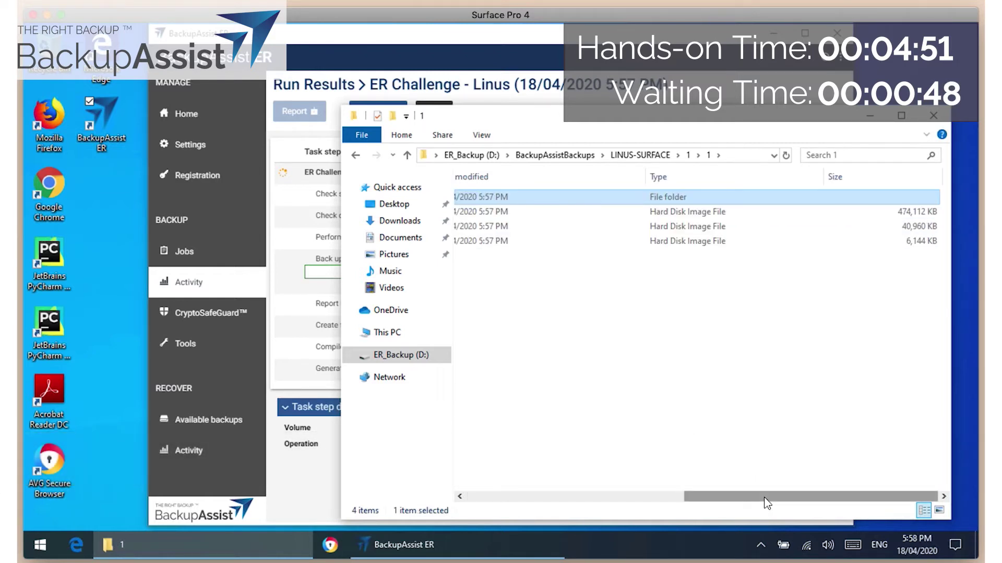
drag(760, 495, 566, 497)
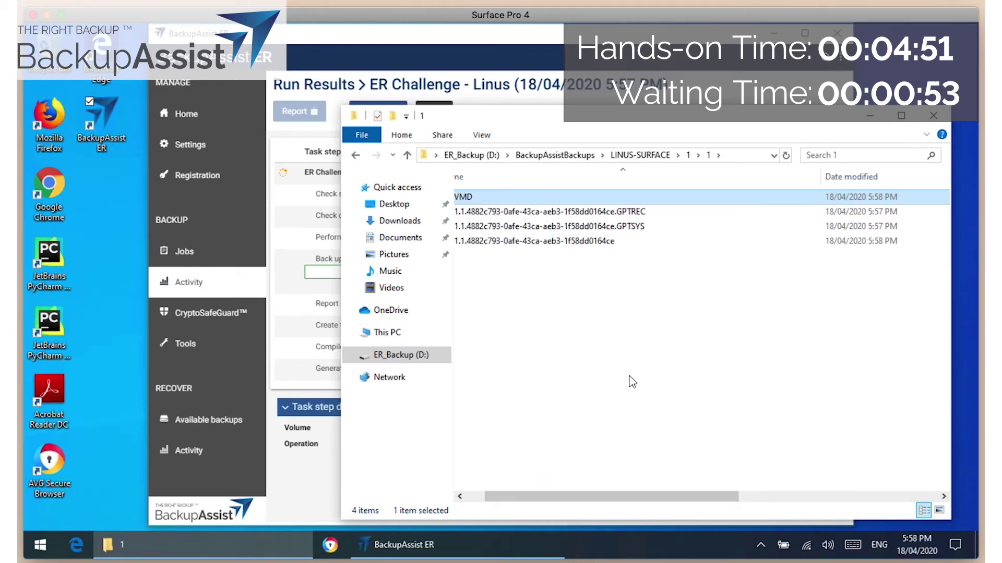
click(475, 496)
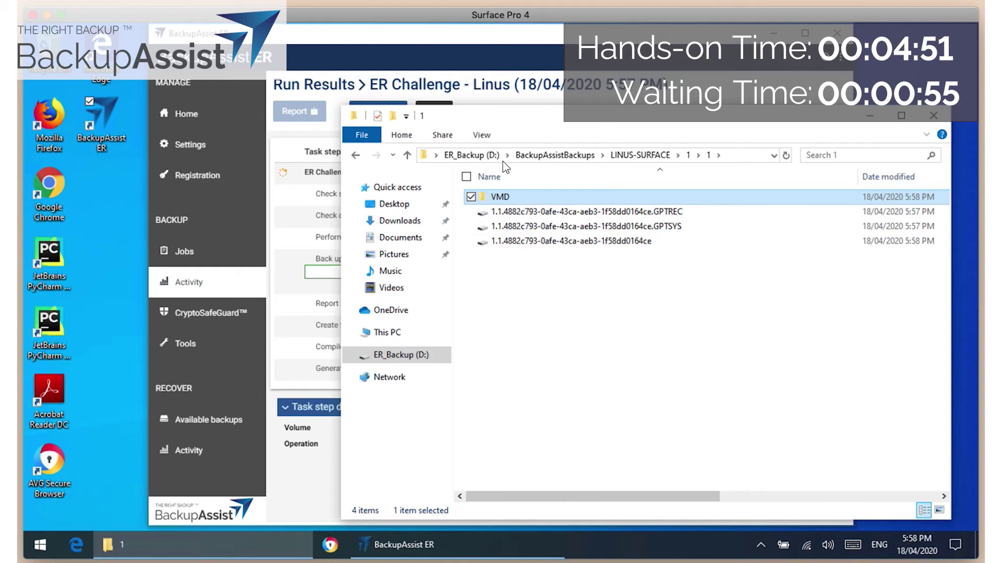
click(472, 155)
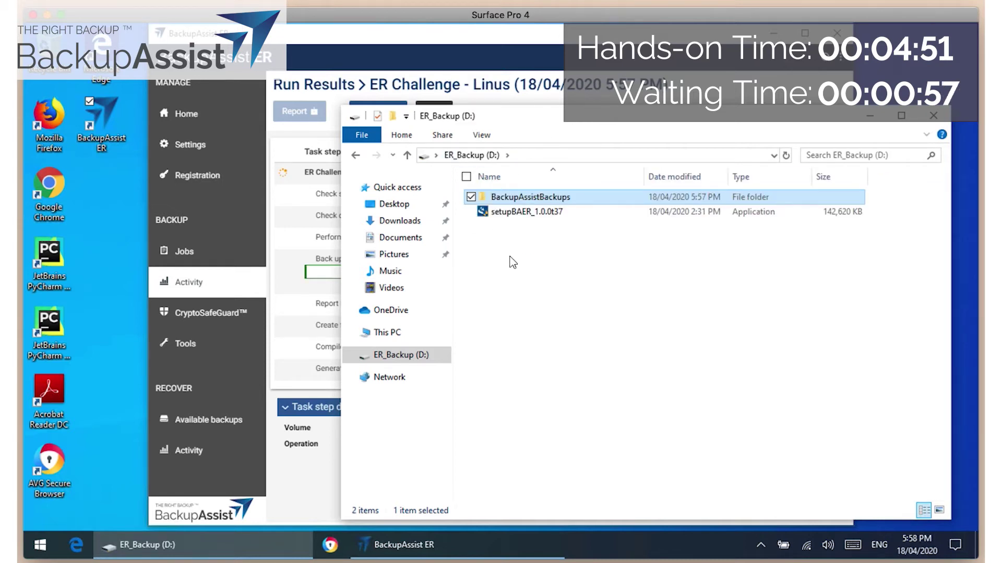
Step: Switch to BackupAssist ER and monitor the local backup run's task steps until the run ends
click(450, 39)
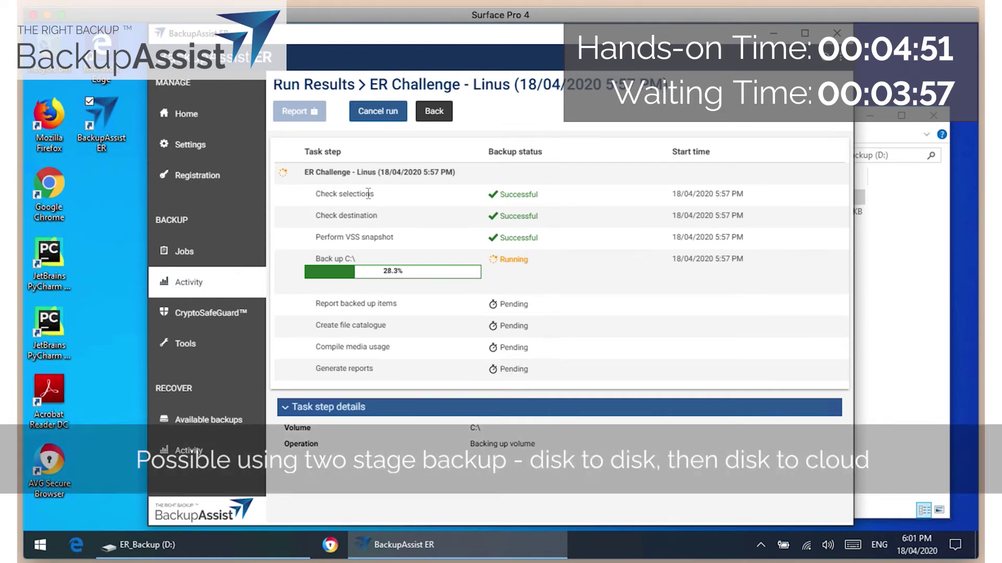
click(303, 267)
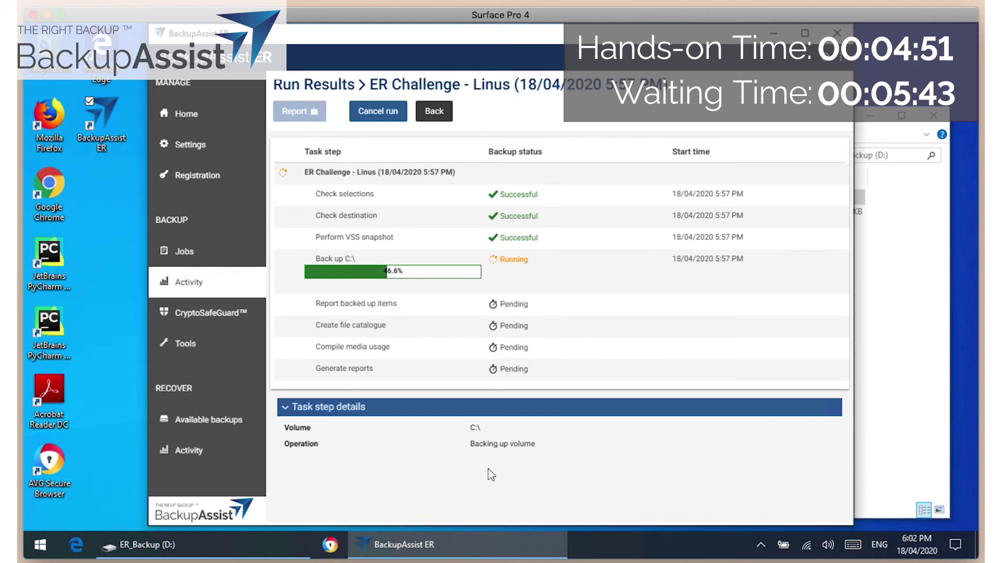
click(431, 290)
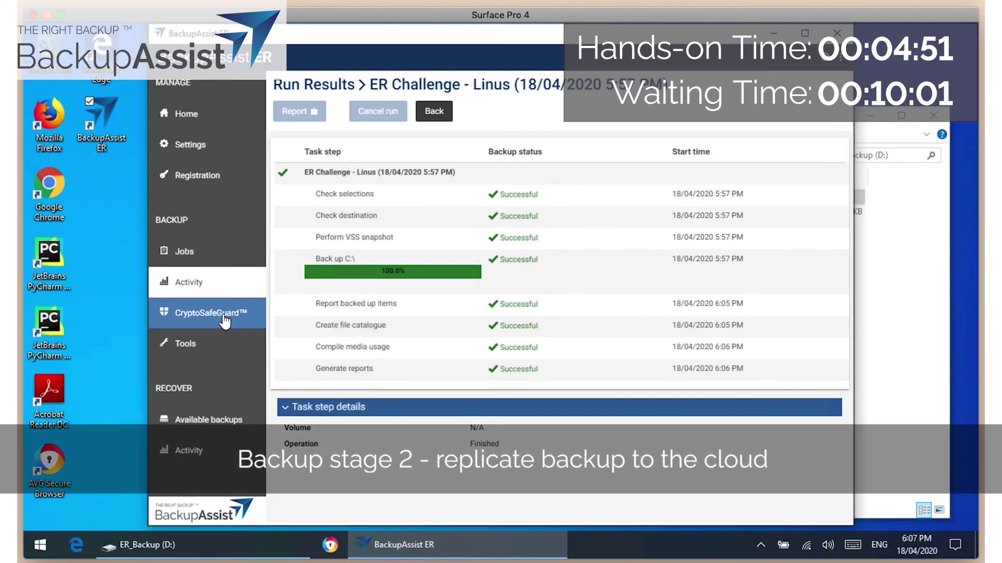
Step: Check the status of the Microsoft Azure backup in the backup jobs list and the backup activity list
click(209, 254)
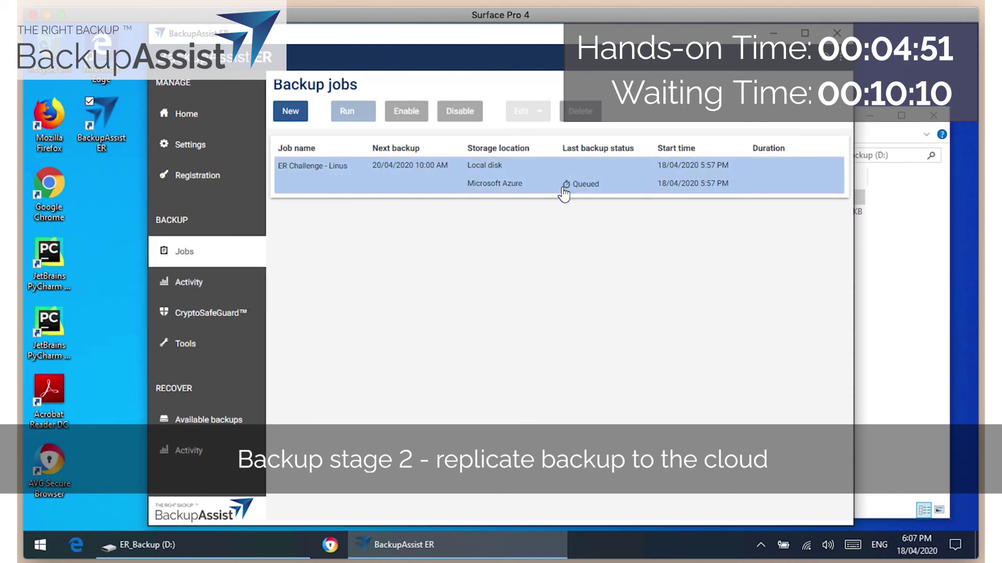
click(197, 292)
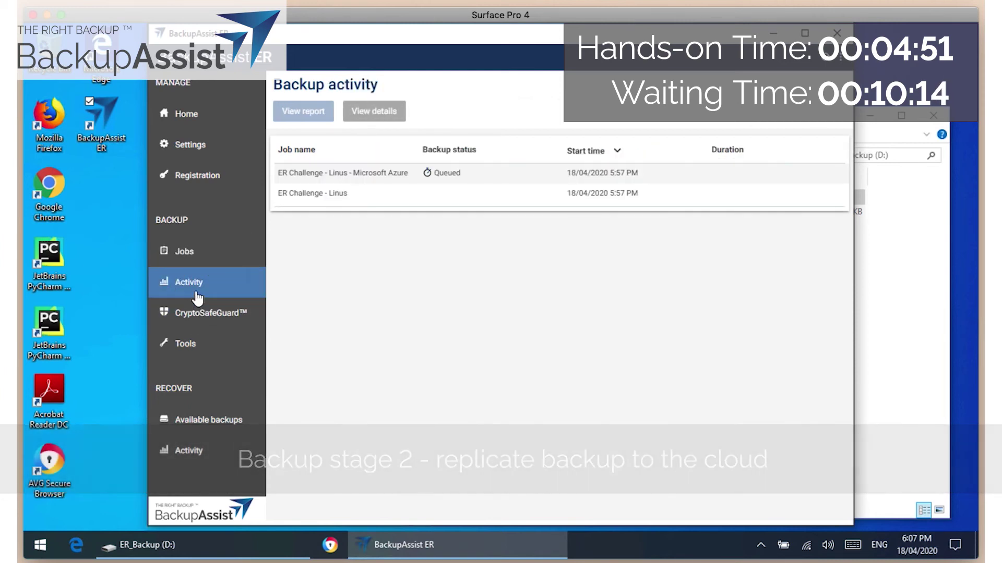
click(359, 175)
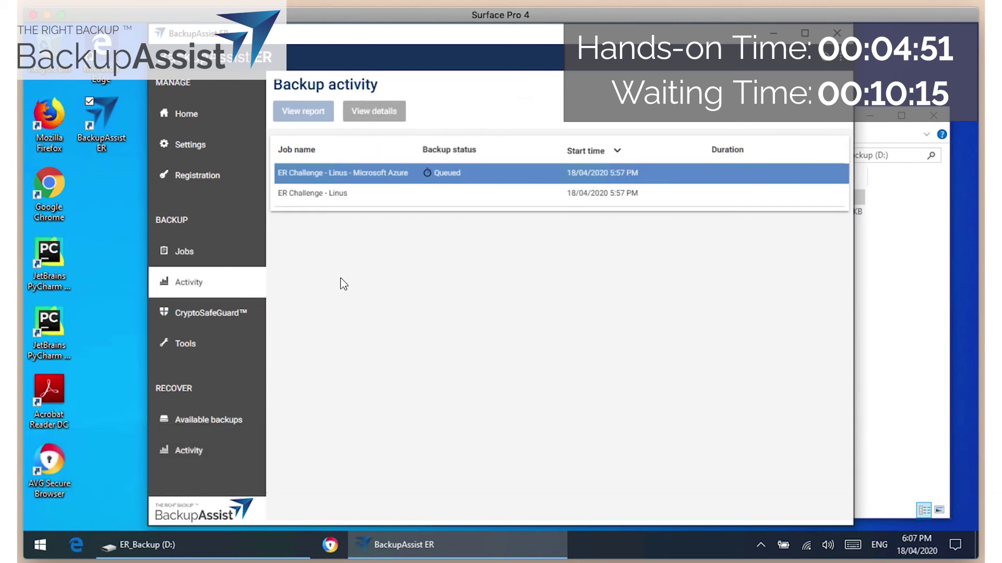
Step: Switch to File Explorer and browse ER_Backup (D:) through BackupAssistBackups into the computer's folder
click(934, 342)
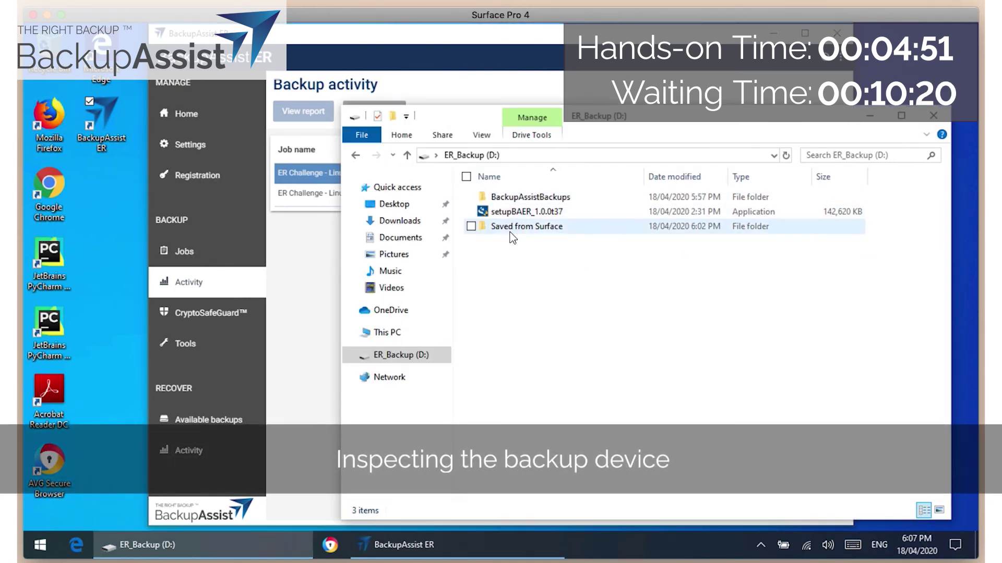
click(346, 356)
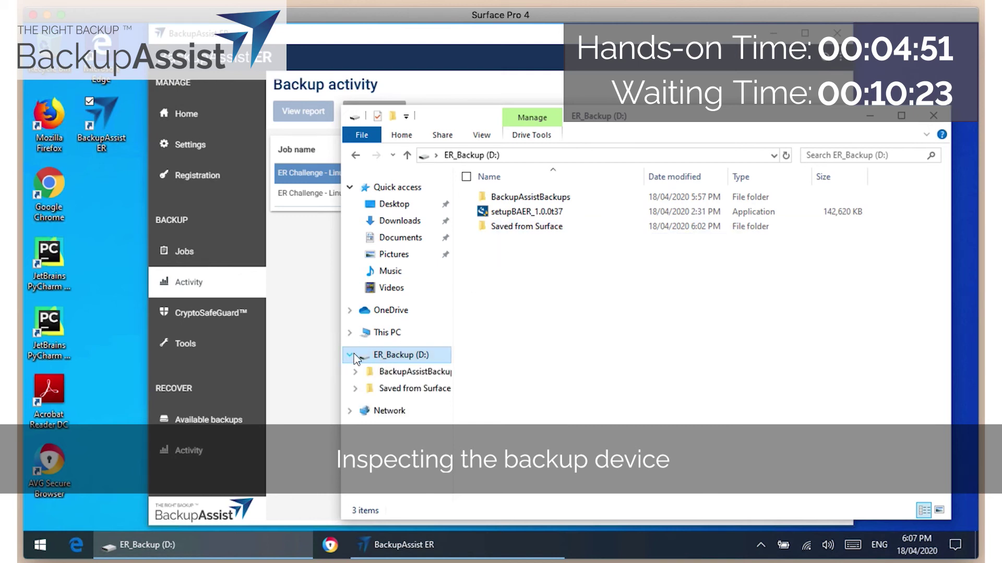
click(400, 372)
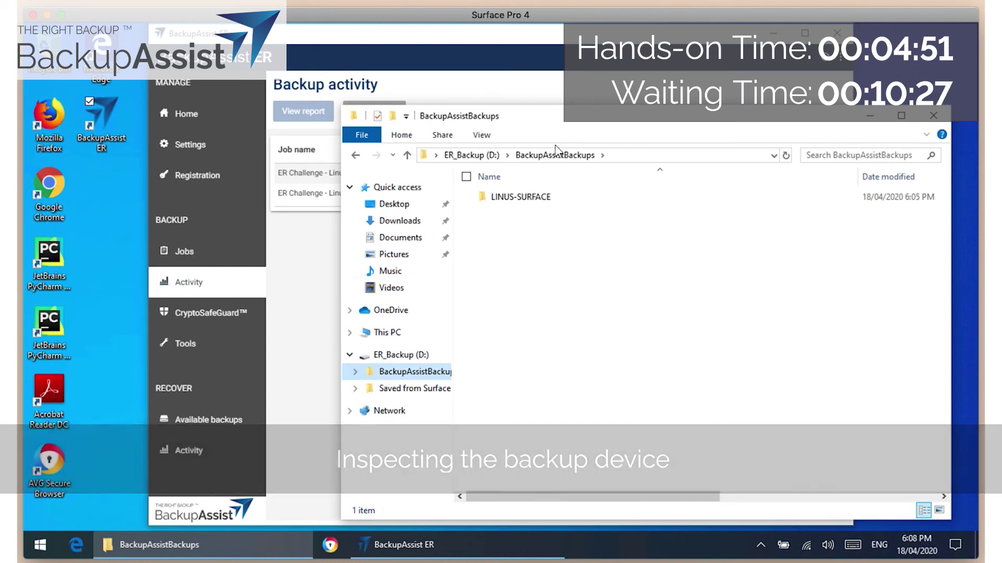
double_click(513, 198)
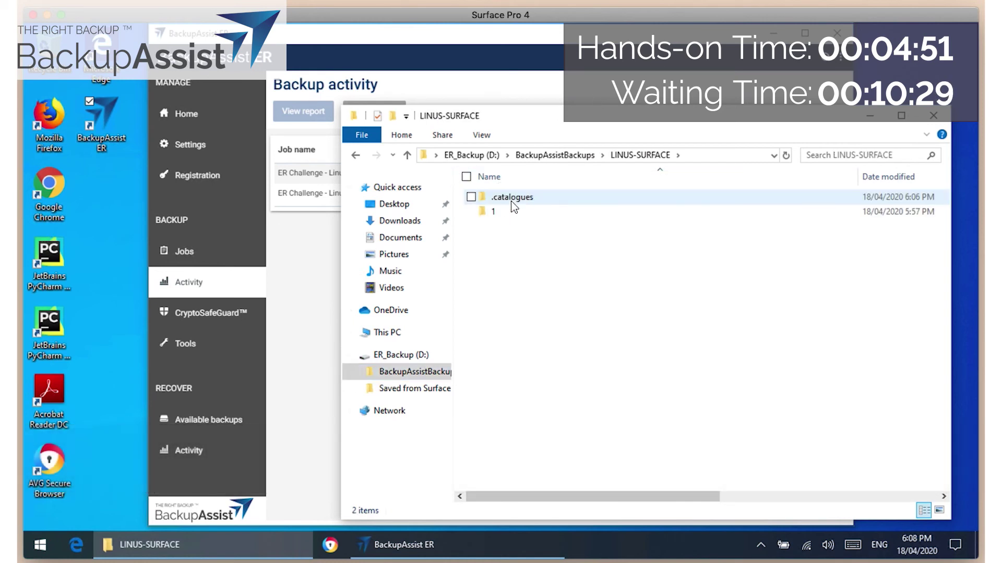
Step: Check the total size of the computer's folder in BackupAssistBackups through its properties, and return to ER_Backup (D:)
click(568, 156)
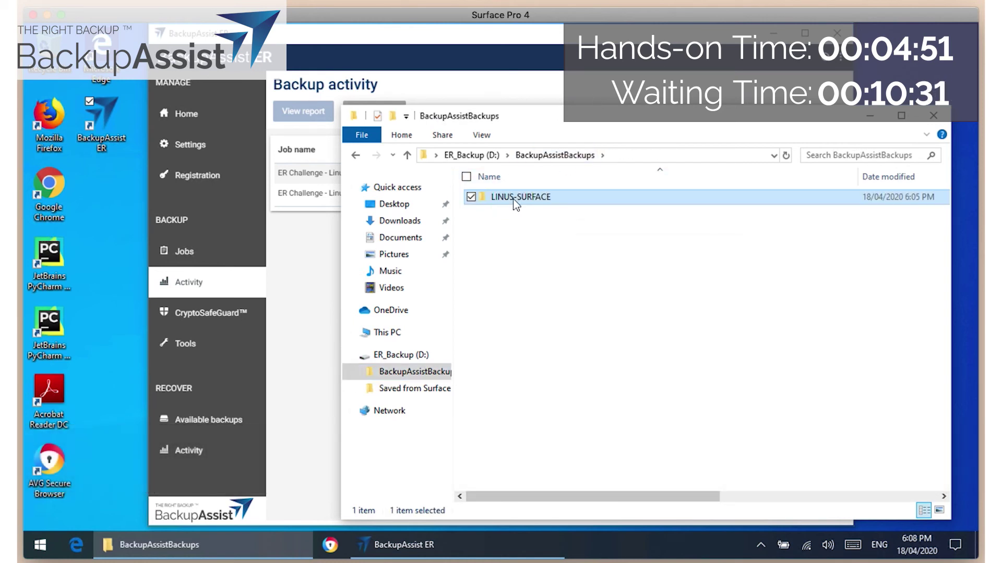
right_click(514, 200)
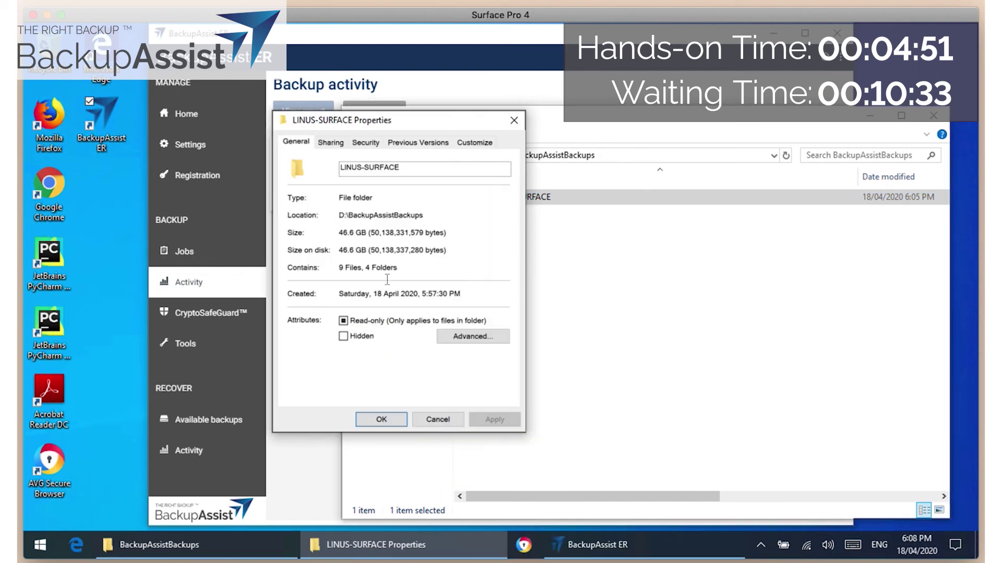
click(427, 419)
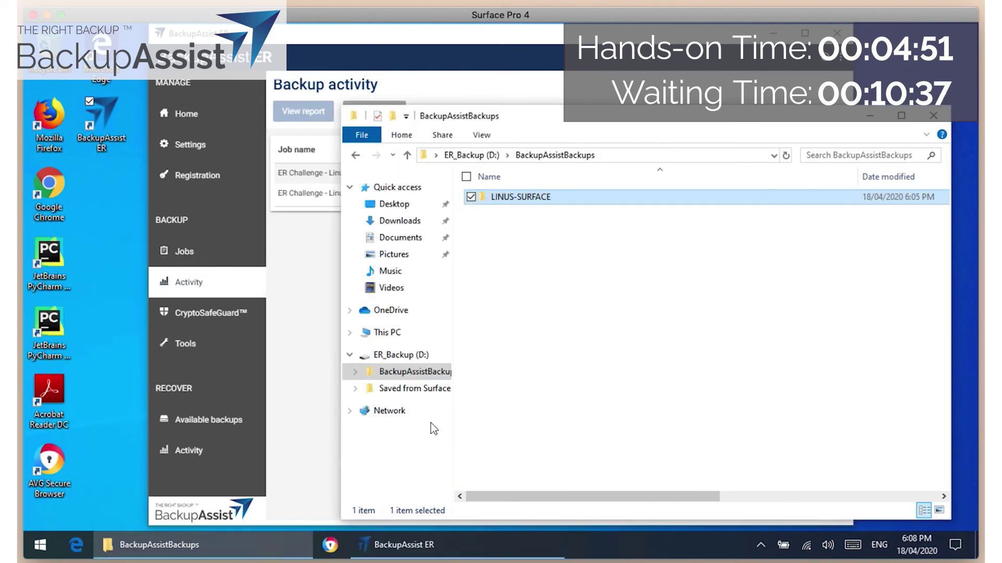
click(405, 358)
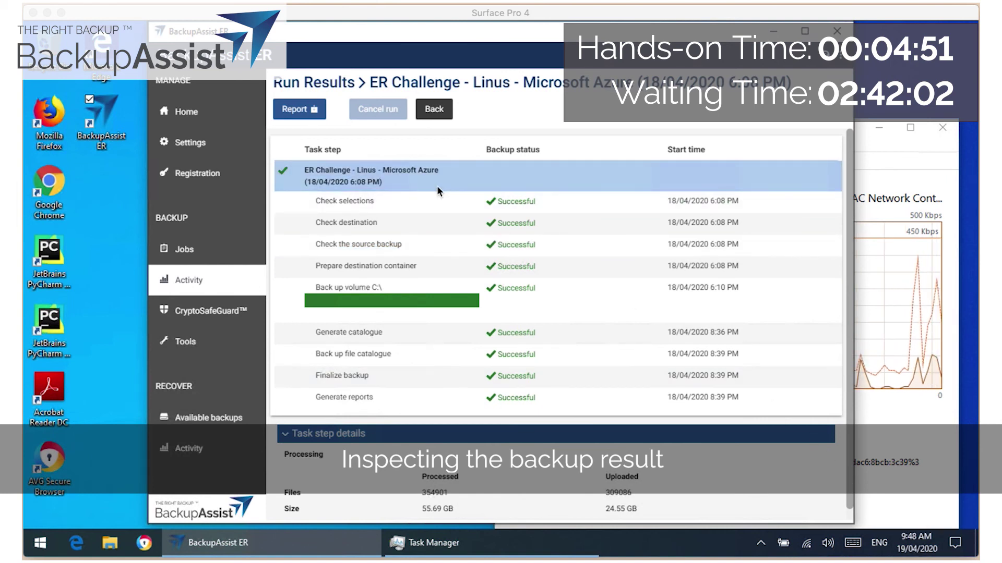
Step: Open the report of the Microsoft Azure backup run in a maximized window and examine the backup duration
click(295, 109)
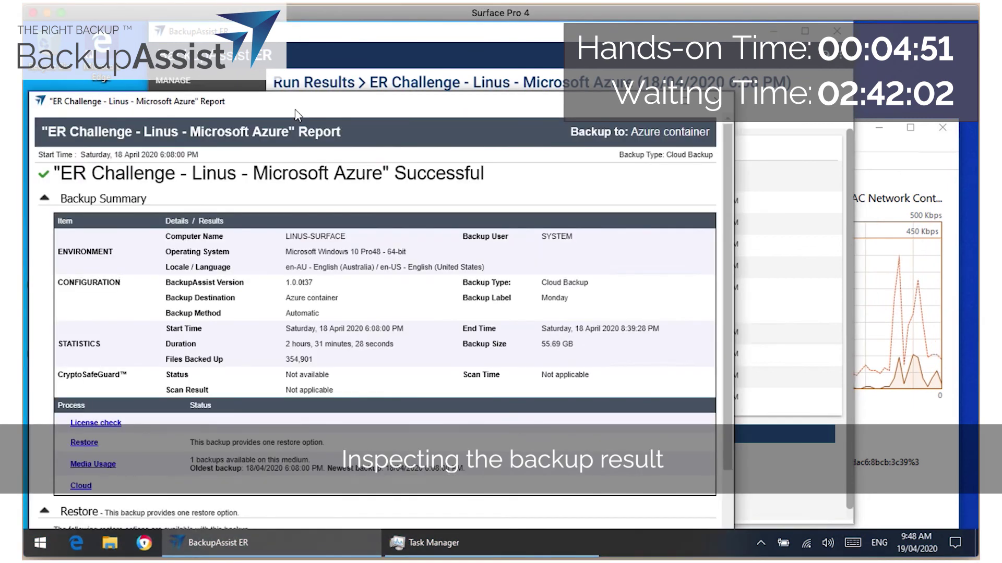
drag(296, 109, 353, 21)
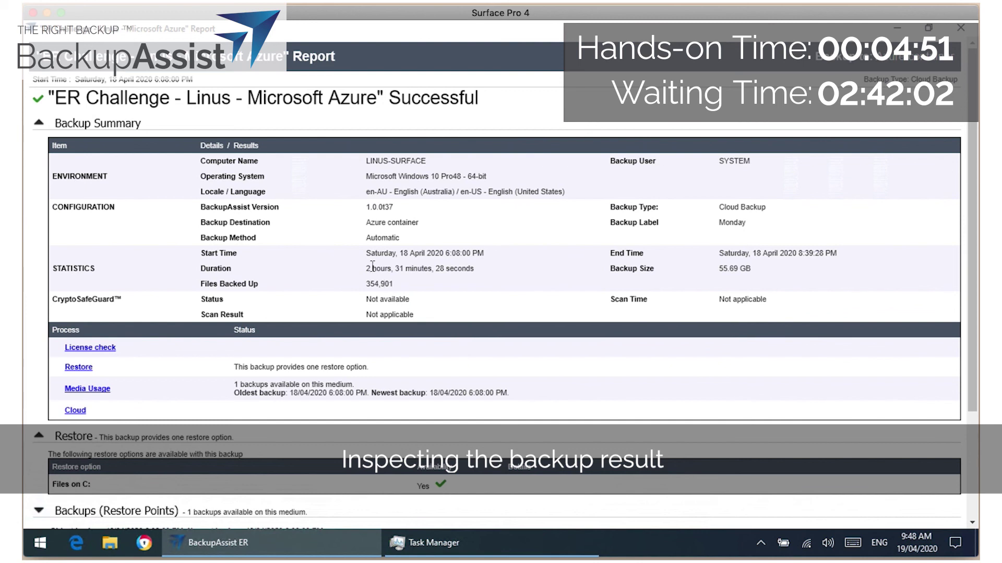
drag(365, 270, 472, 269)
click(447, 371)
Step: Examine the uploaded chunk size and effective compression ratio in the Cloud Backup Log, and close the Azure report
scroll(447, 374, down, 3)
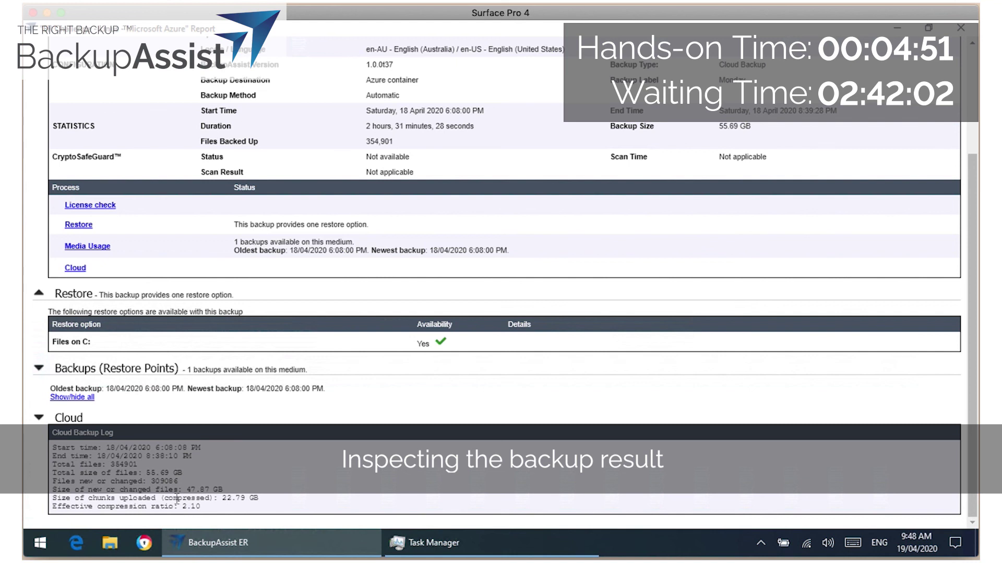
drag(123, 498, 261, 498)
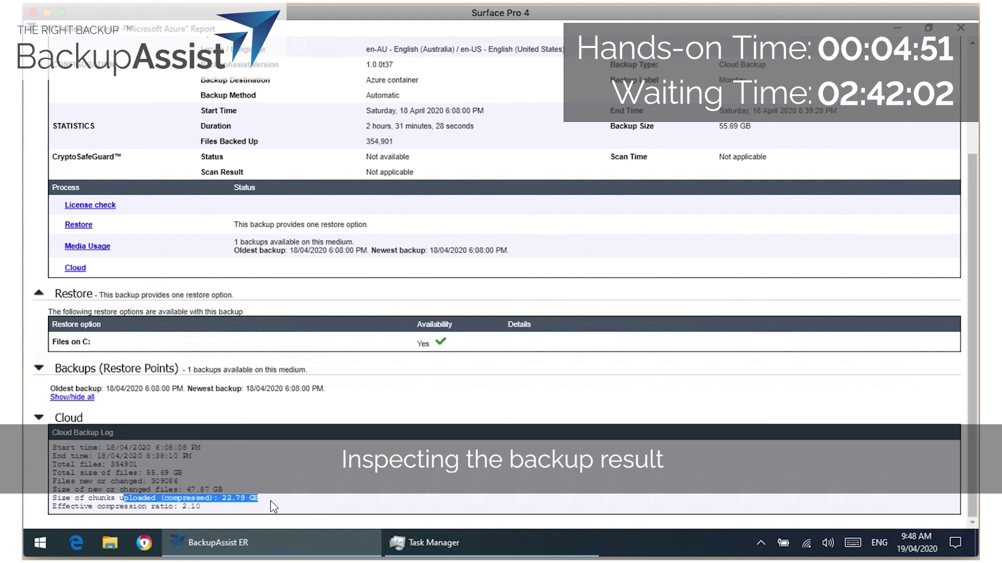
click(273, 506)
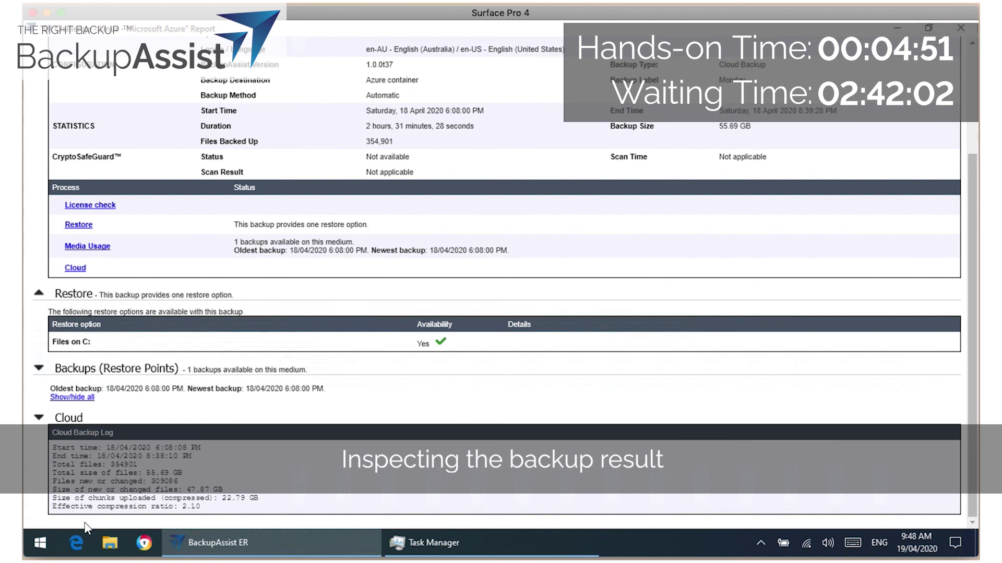
drag(108, 507, 260, 508)
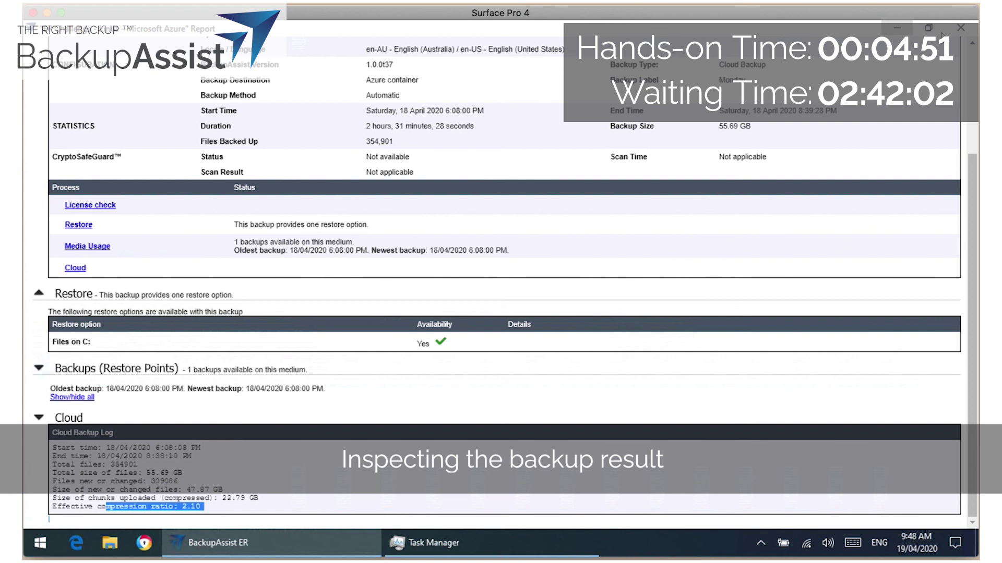
click(961, 28)
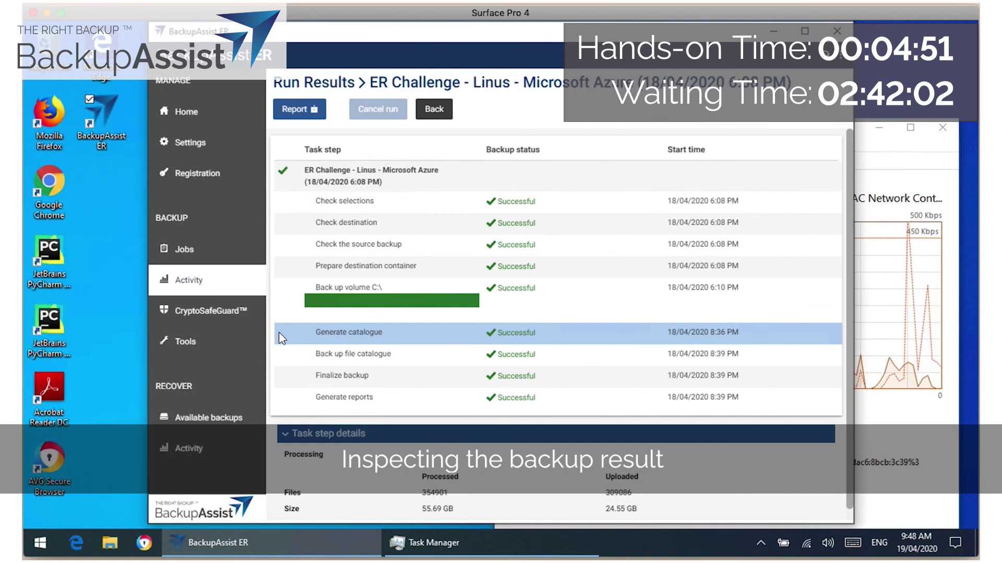
Step: Open the local disk backup's report from the backup activity list and examine its duration
click(195, 282)
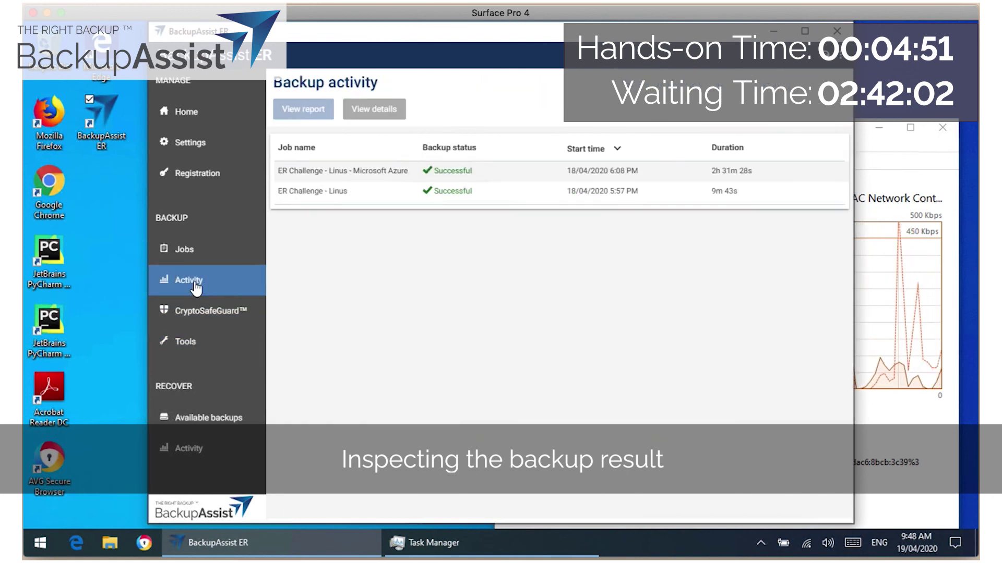
click(313, 194)
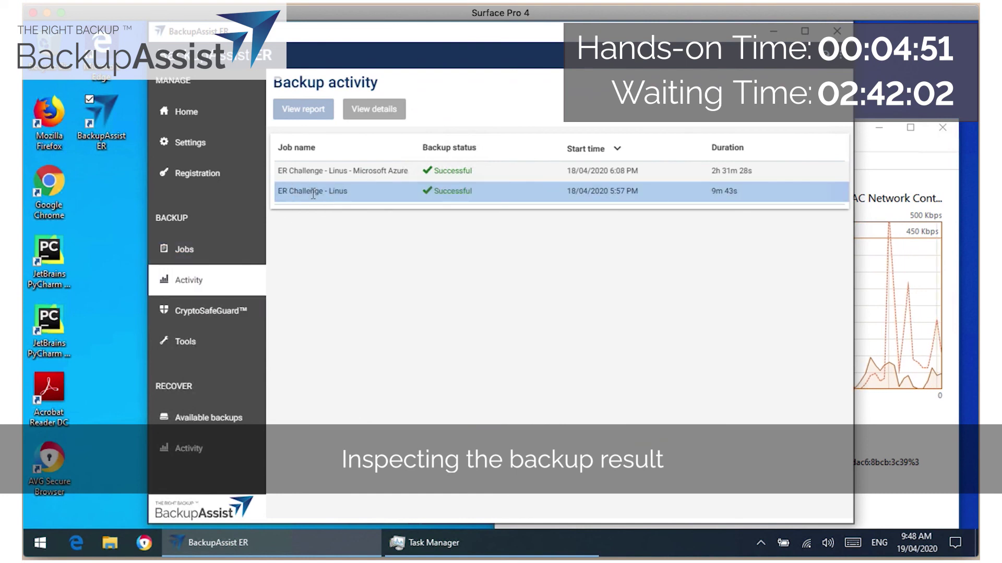
click(304, 110)
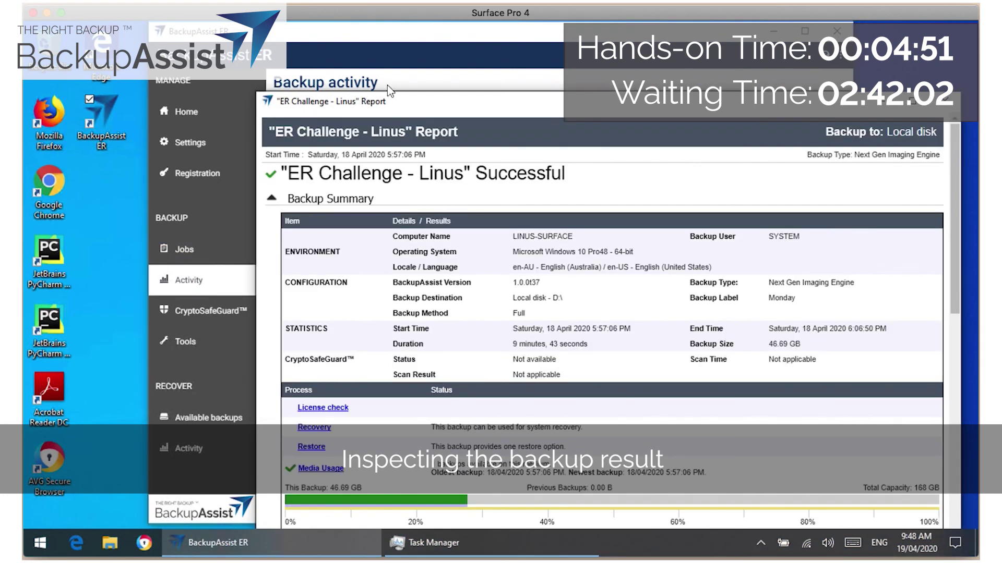
drag(386, 91, 394, 33)
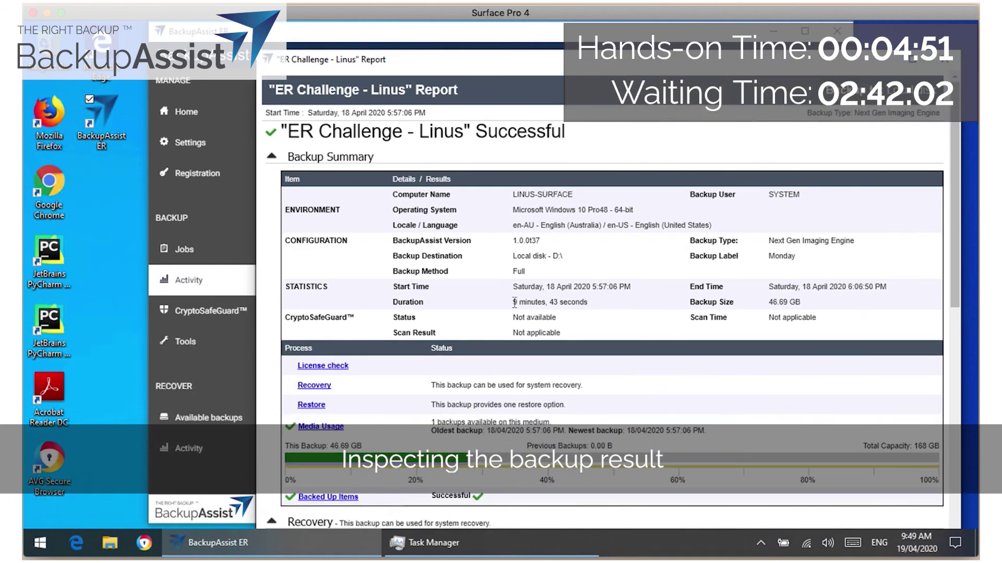
drag(510, 311, 613, 310)
click(524, 376)
Step: Examine the local backup report's recovery to EFI hardware option and the Media Usage section, and return to its summary
scroll(523, 385, down, 8)
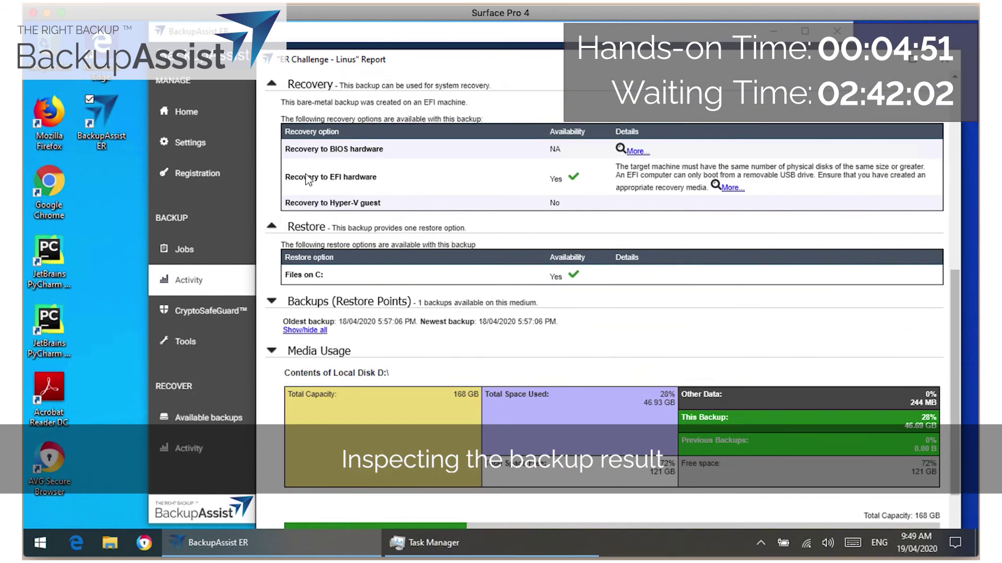
drag(291, 179, 424, 180)
scroll(391, 322, down, 4)
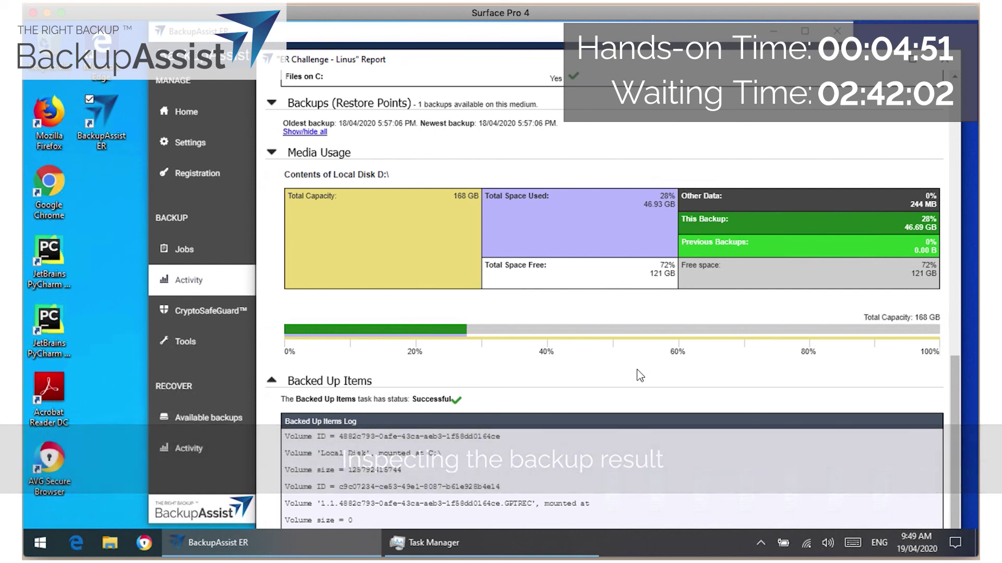
scroll(640, 374, up, 8)
scroll(640, 374, up, 4)
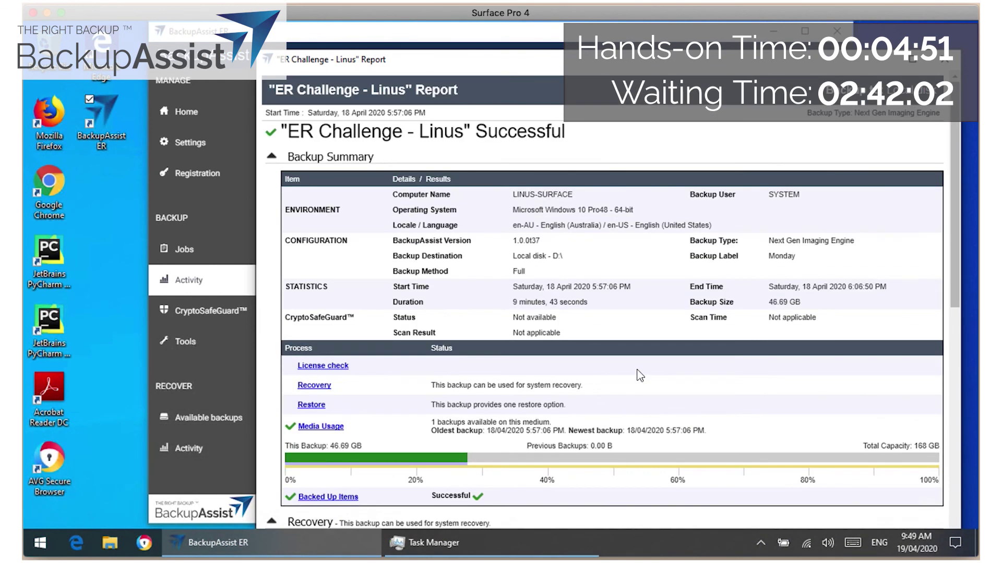